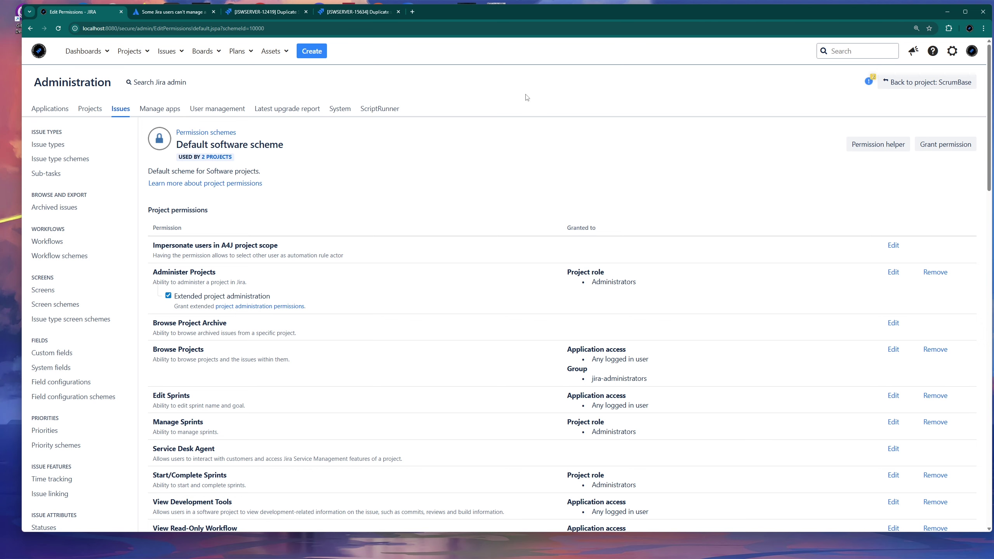
# - Open the ScrumBase board and check the availability of Complete sprint in the impersonated user's browser window
pyautogui.click(130, 54)
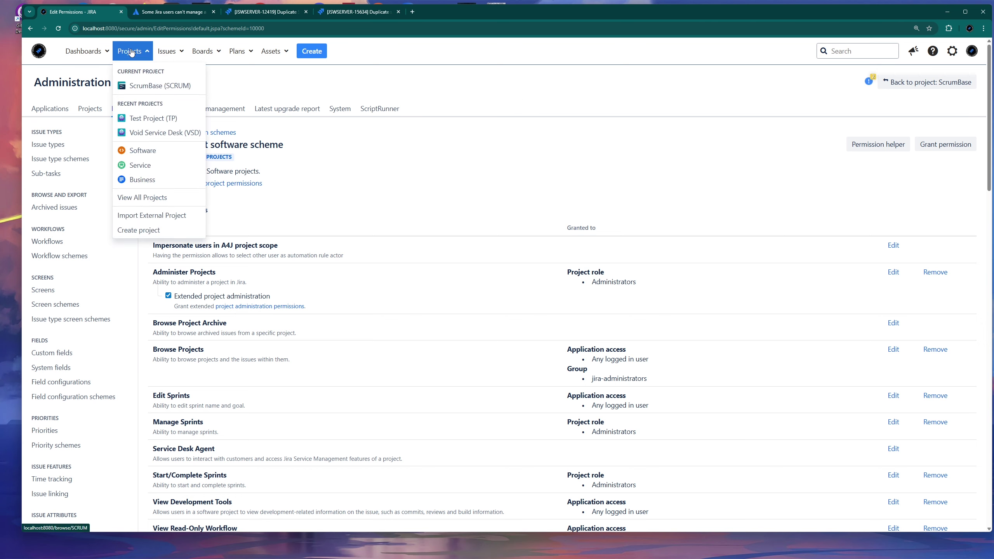
pyautogui.click(147, 86)
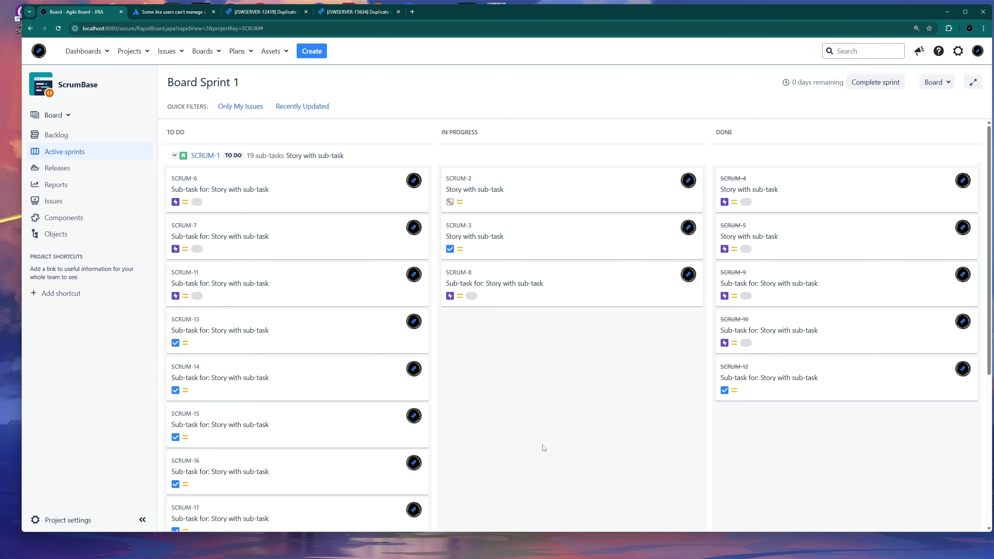
pyautogui.click(596, 550)
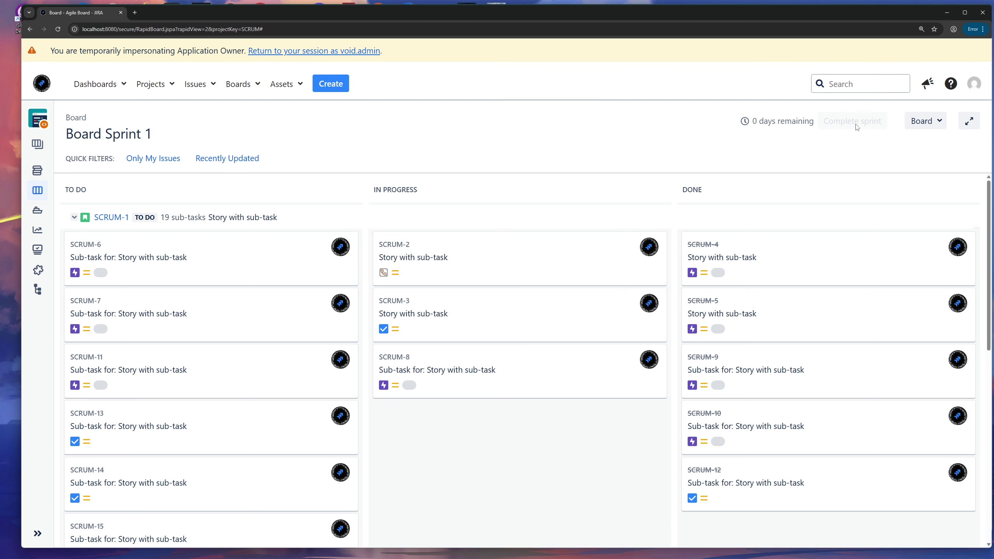
pyautogui.moveTo(856, 126)
pyautogui.click(577, 555)
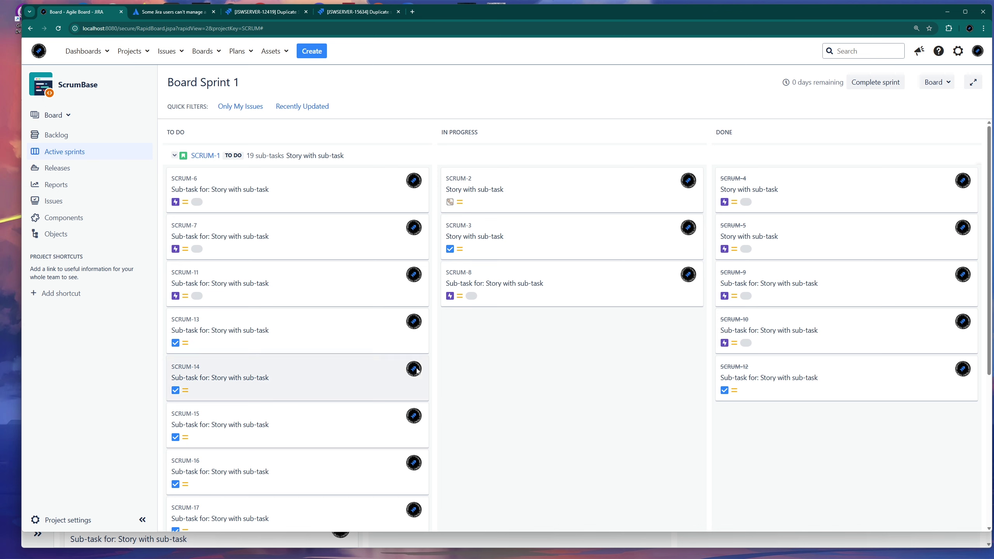
# - Open the ScrumBase project's permissions in its settings and examine who is granted Start/Complete Sprints
pyautogui.click(78, 520)
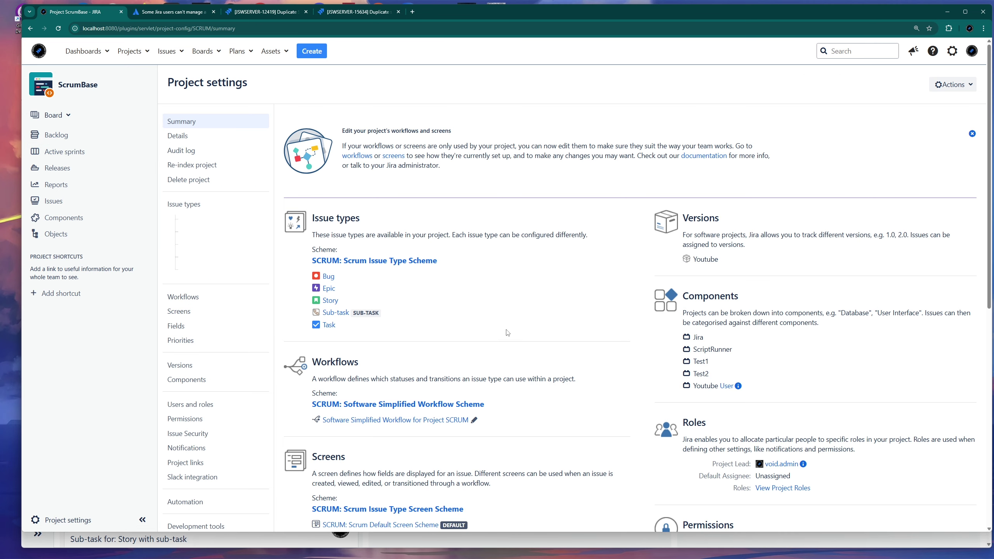
pyautogui.scroll(-1, 545, 312)
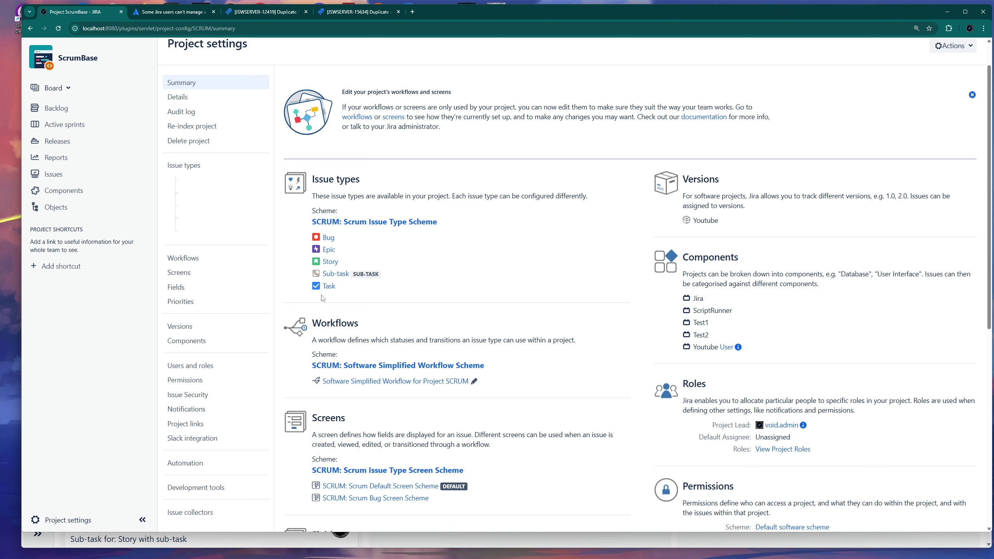
pyautogui.click(207, 384)
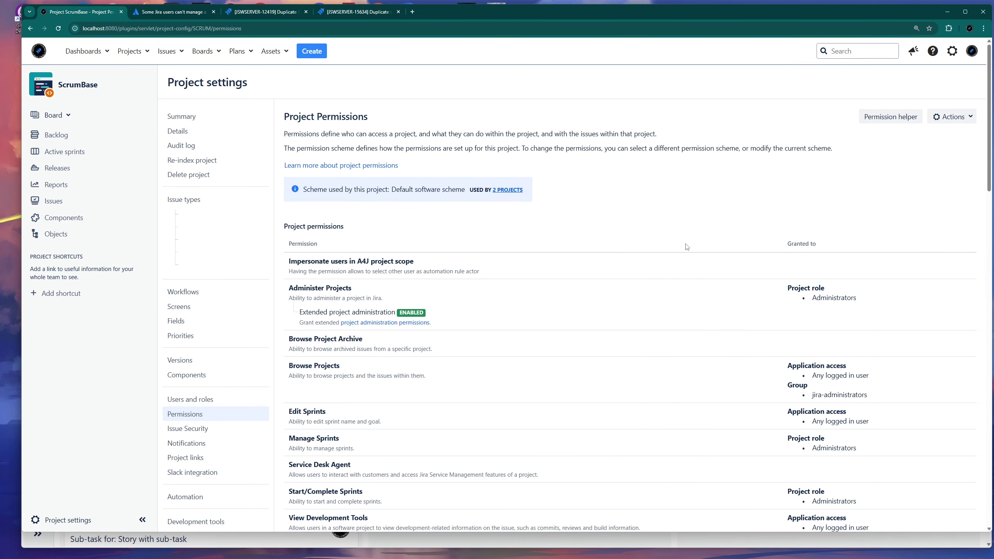
pyautogui.scroll(-3, 598, 240)
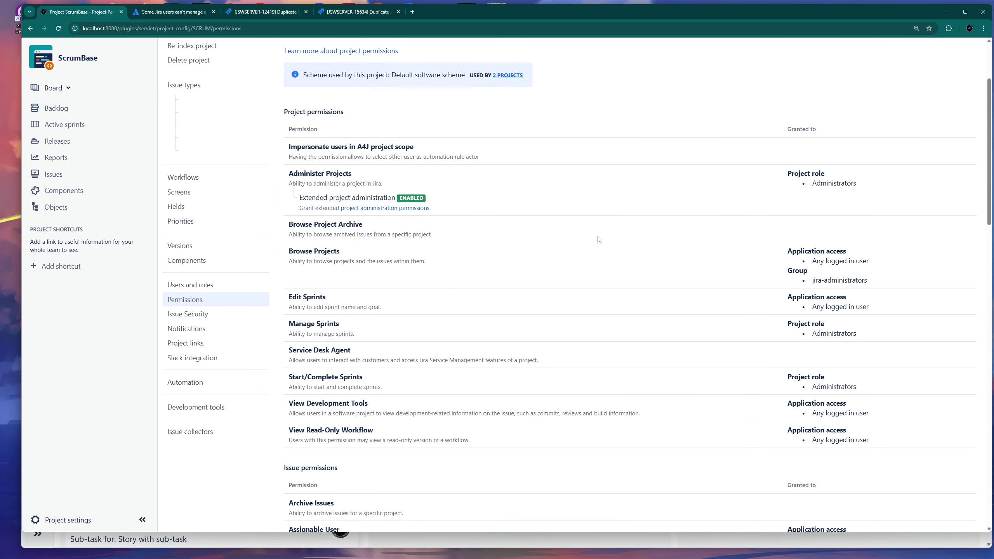
pyautogui.scroll(-1, 496, 227)
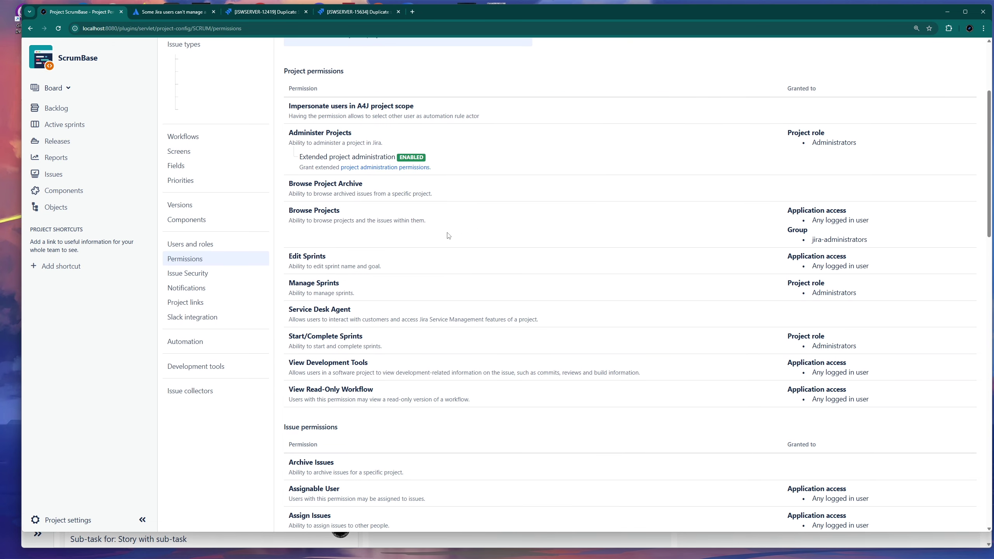
pyautogui.moveTo(362, 335); pyautogui.dragTo(294, 337)
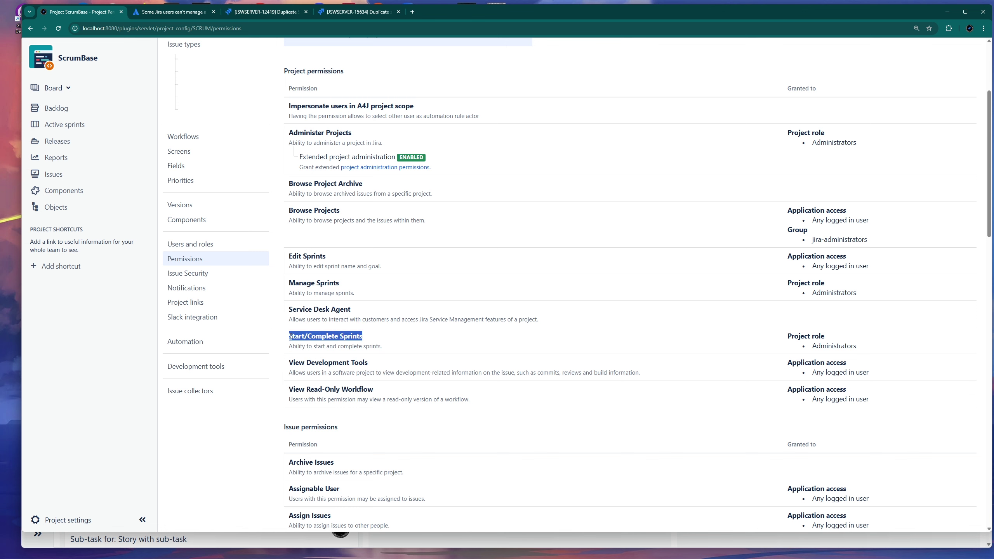
pyautogui.click(394, 339)
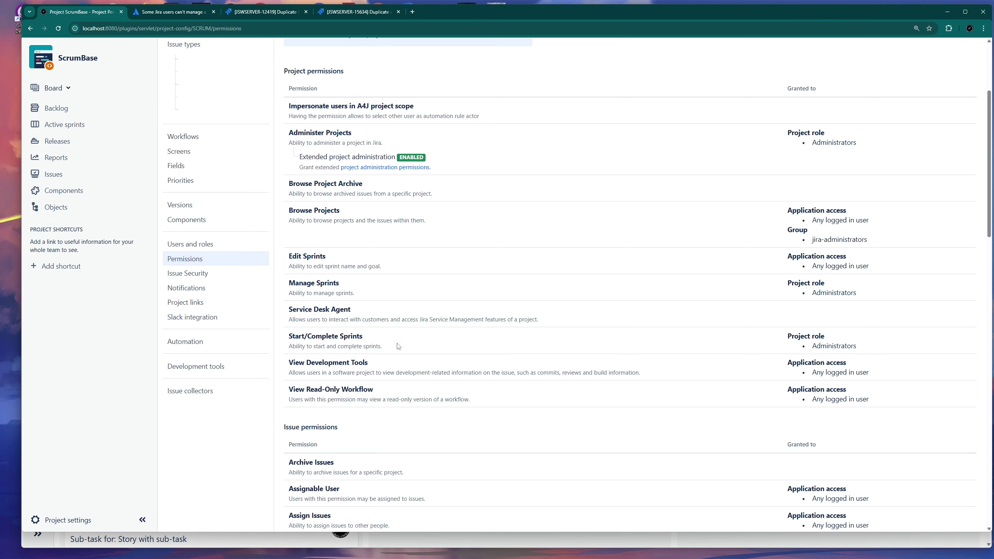
pyautogui.moveTo(364, 338); pyautogui.dragTo(290, 337)
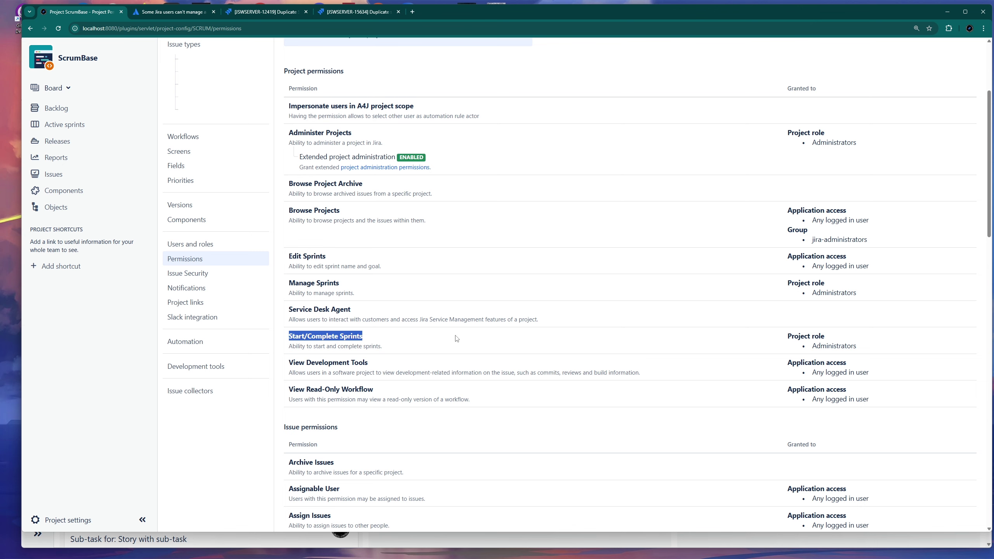
# - Open the project's Default software scheme for editing its permissions
pyautogui.scroll(4, 526, 349)
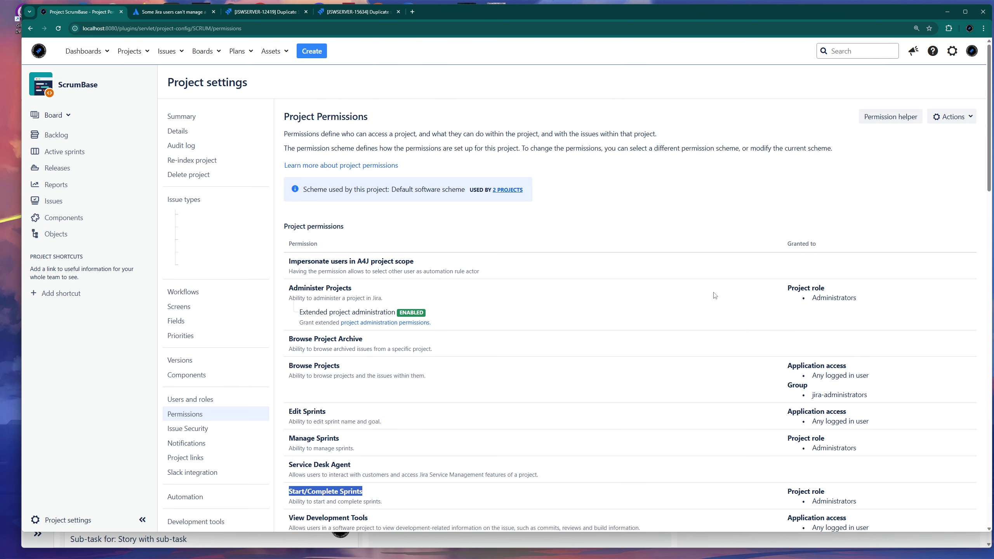
pyautogui.click(942, 124)
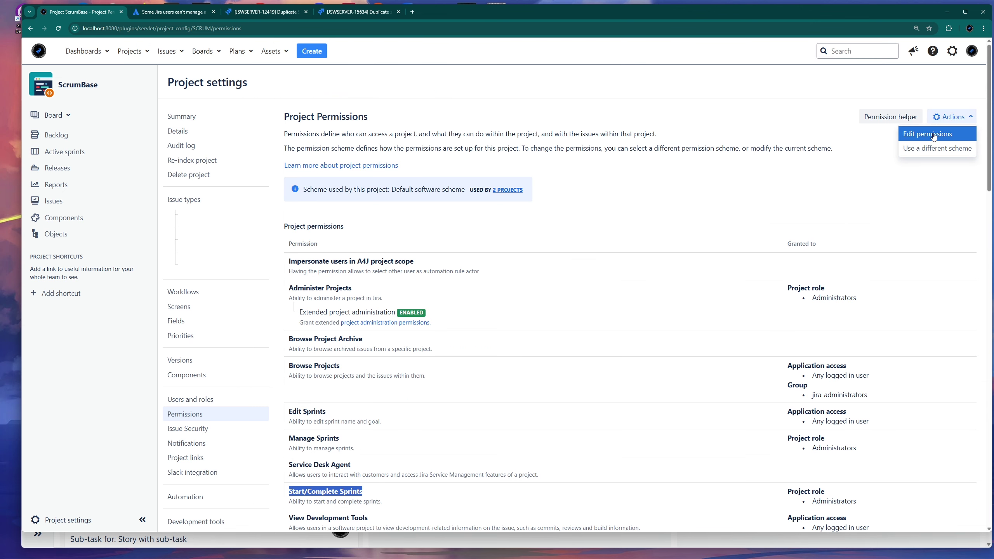
pyautogui.click(934, 134)
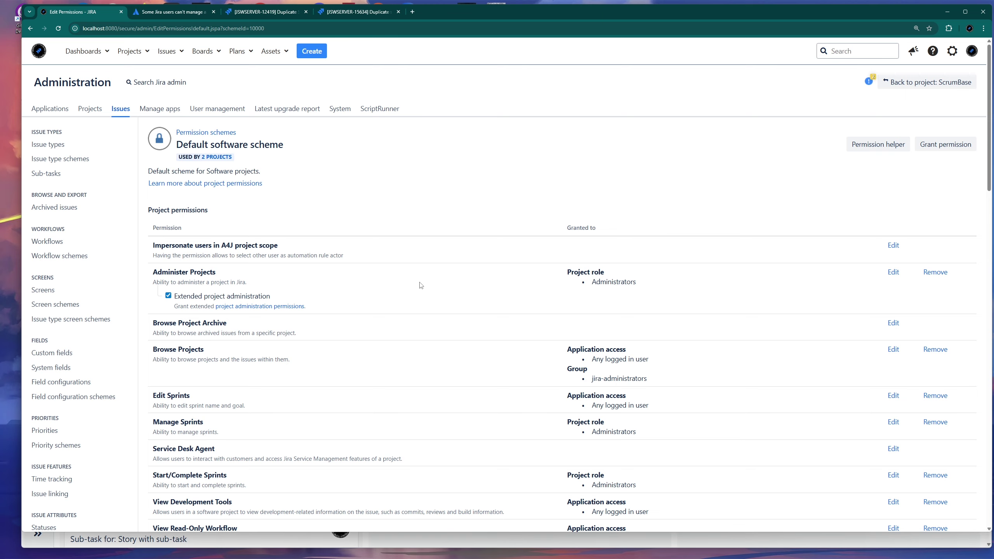
# - Grant the Start/Complete Sprints permission to the application access option Any logged in user
pyautogui.scroll(-1, 436, 286)
pyautogui.scroll(-5, 441, 289)
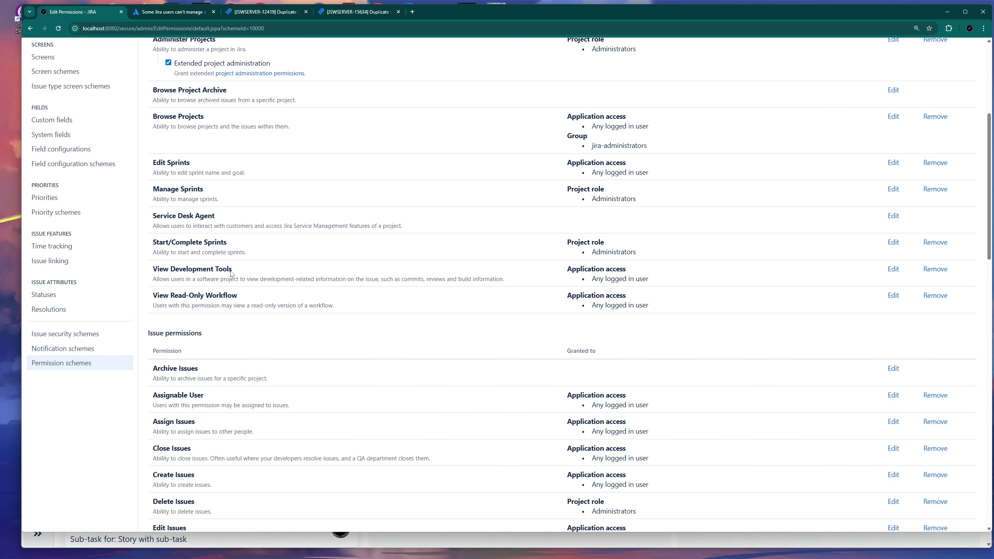
pyautogui.moveTo(151, 246); pyautogui.dragTo(237, 244)
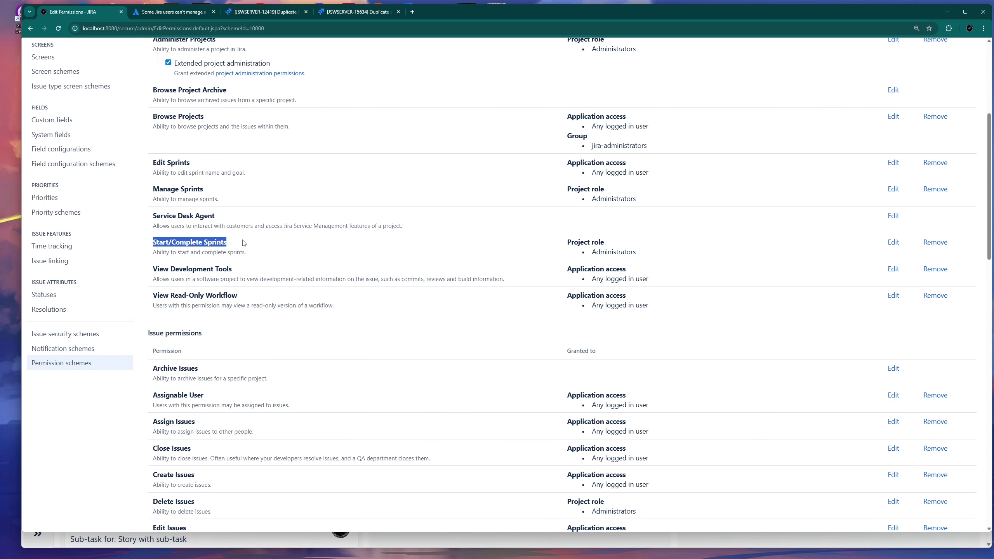
pyautogui.click(892, 243)
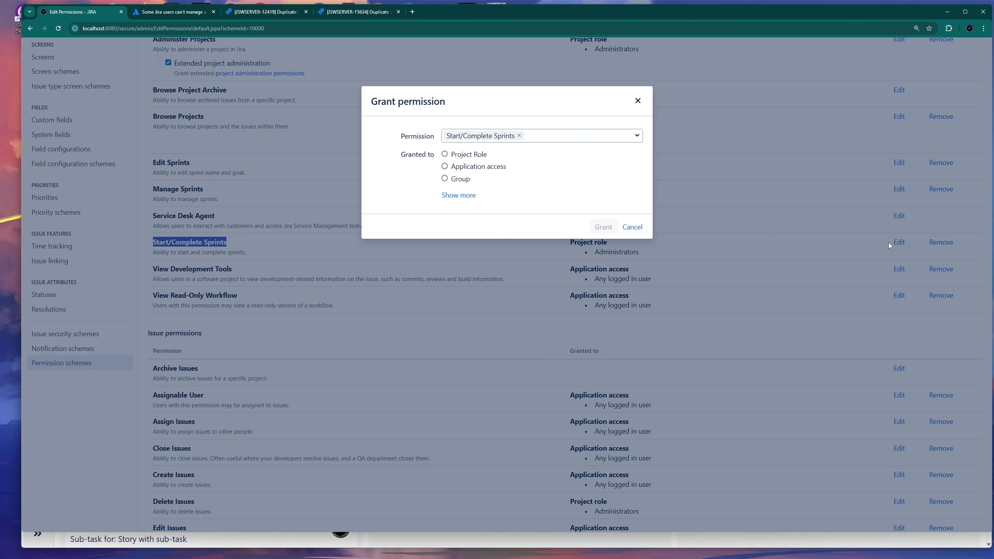
pyautogui.click(443, 167)
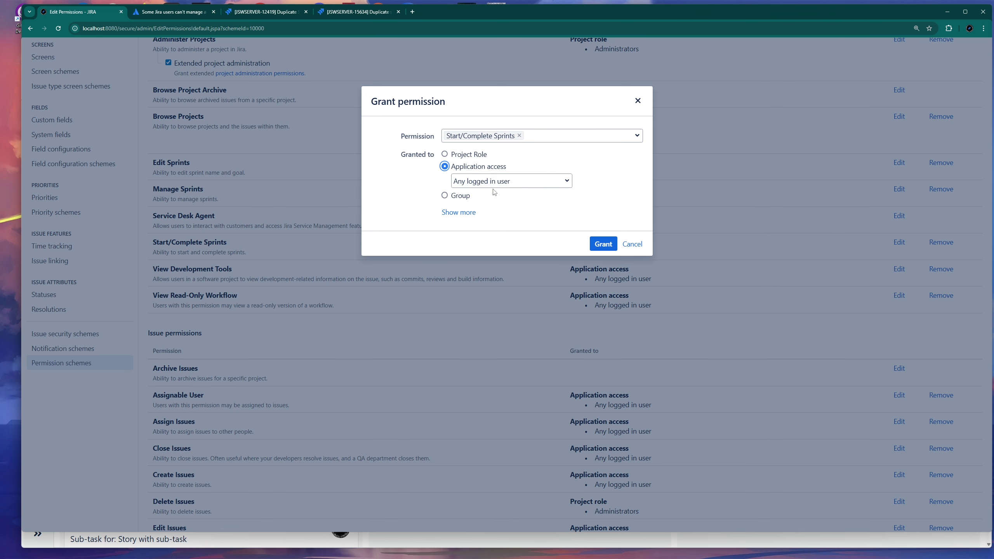
pyautogui.click(602, 243)
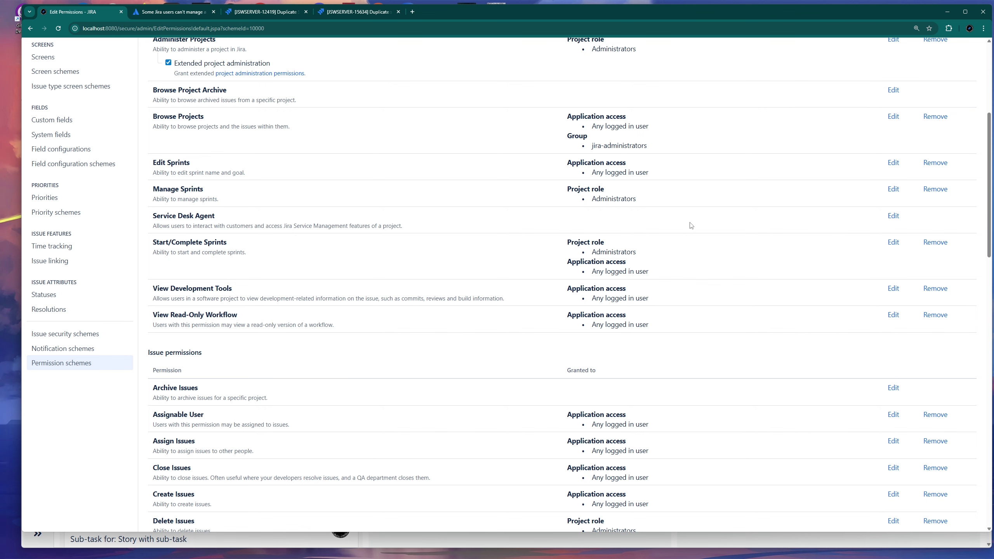
# - Check the impersonated user's window, then review the Start/Complete Sprints and Manage Sprints permissions in the scheme
pyautogui.click(711, 537)
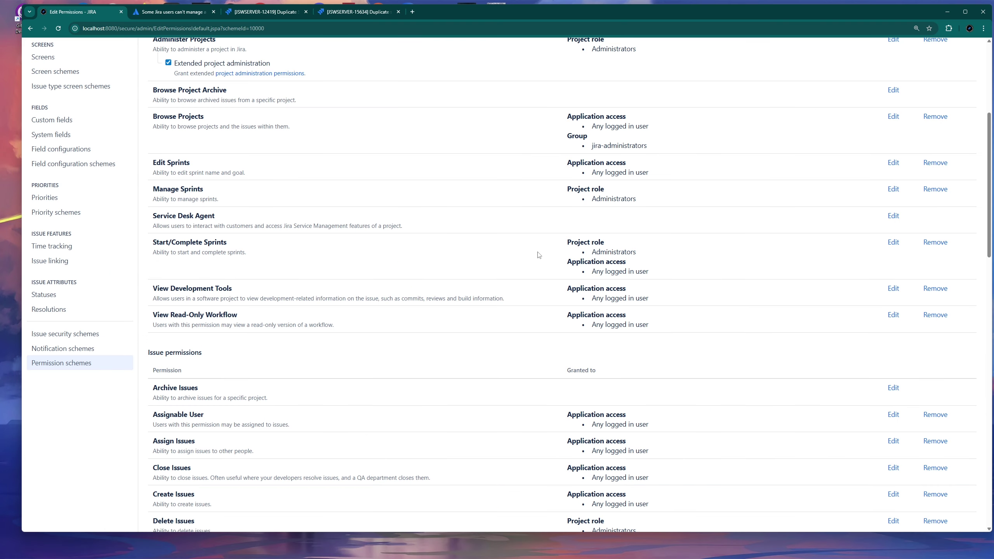
pyautogui.moveTo(227, 244); pyautogui.dragTo(157, 246)
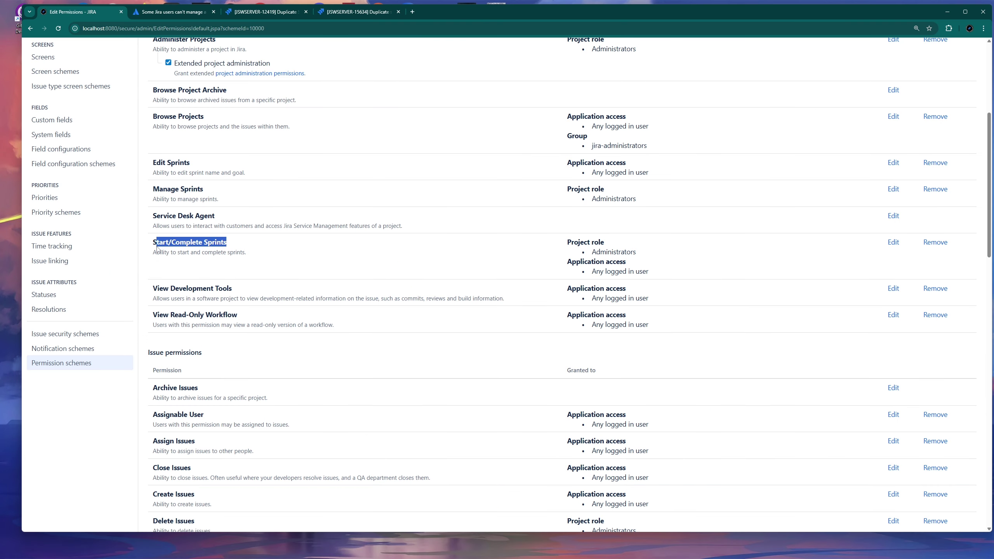
pyautogui.click(252, 246)
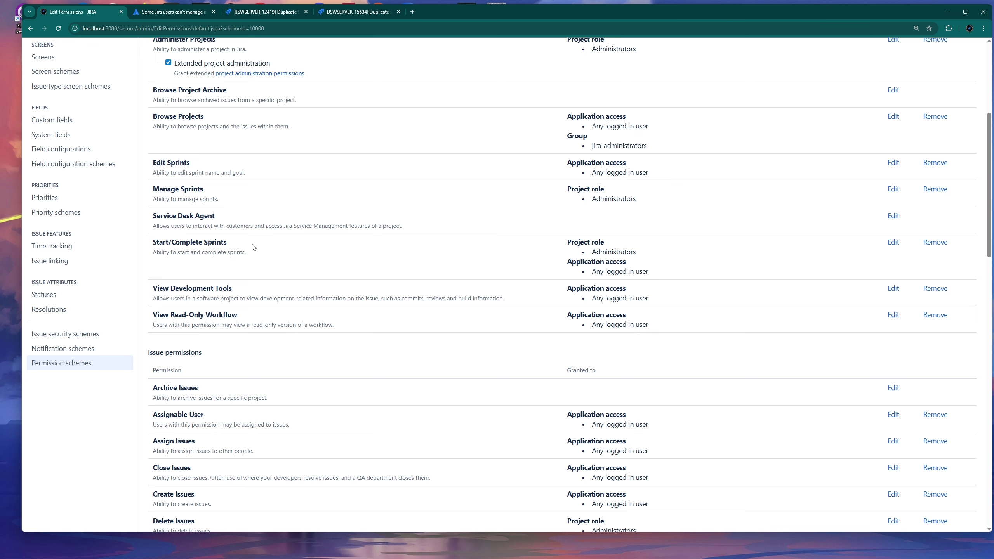
pyautogui.moveTo(207, 191); pyautogui.dragTo(154, 193)
pyautogui.moveTo(229, 243); pyautogui.dragTo(151, 245)
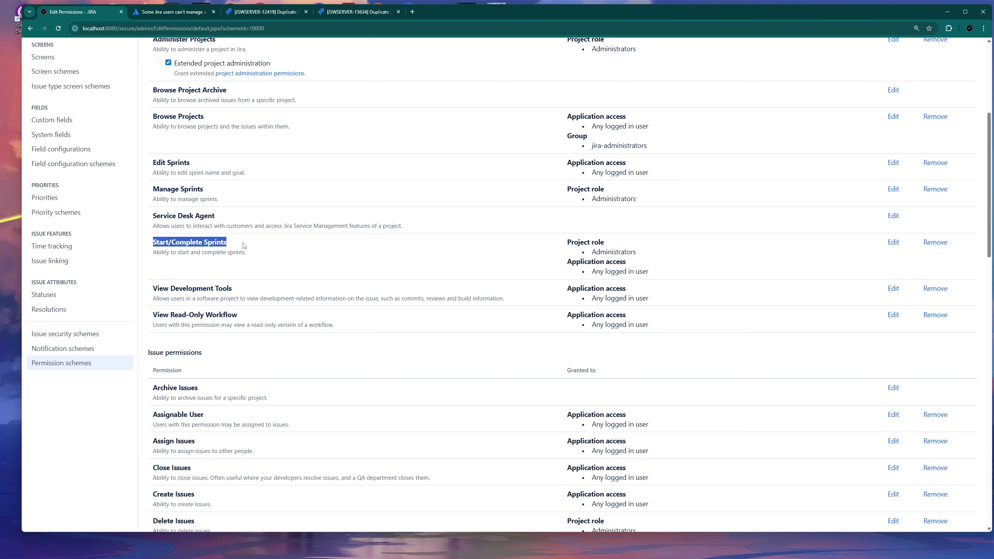
pyautogui.moveTo(207, 189); pyautogui.dragTo(151, 190)
pyautogui.click(210, 190)
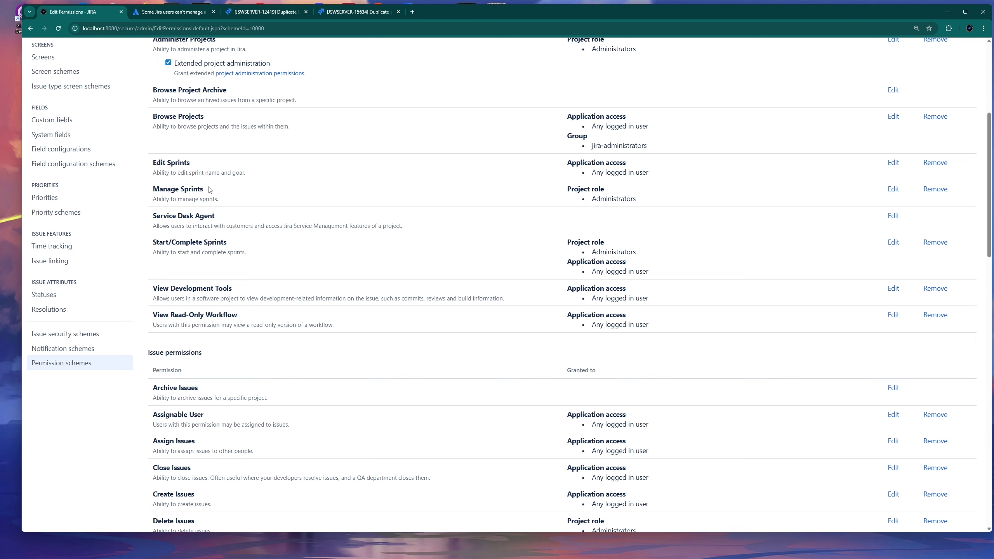
pyautogui.moveTo(210, 190); pyautogui.dragTo(154, 188)
pyautogui.click(211, 187)
pyautogui.moveTo(205, 189); pyautogui.dragTo(149, 190)
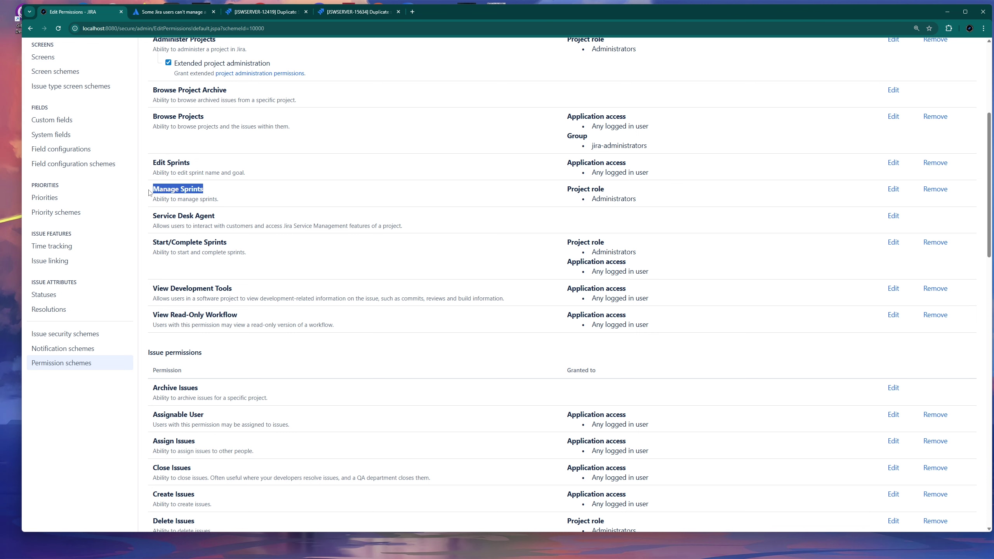
pyautogui.click(219, 192)
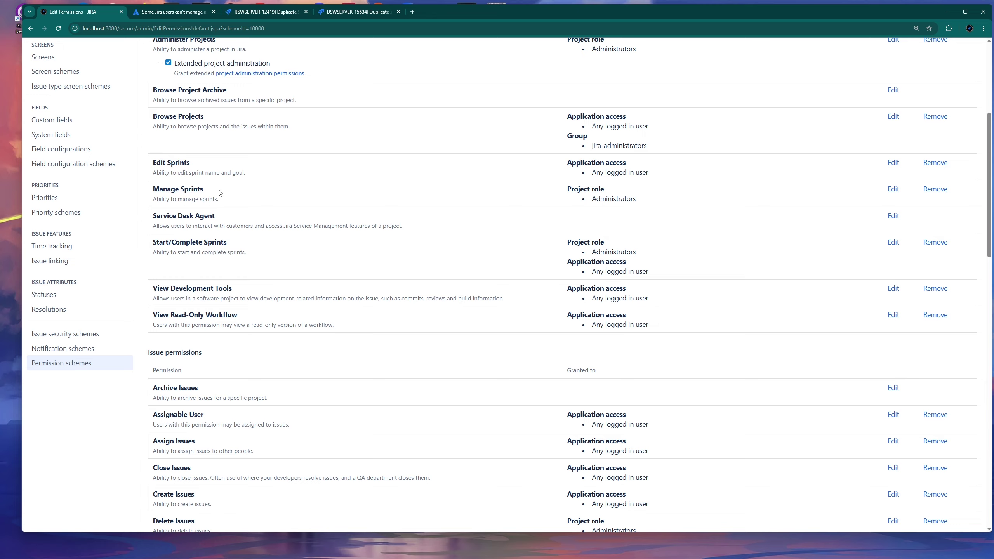
# - Return to the ScrumBase board and open its configuration
pyautogui.scroll(5, 219, 192)
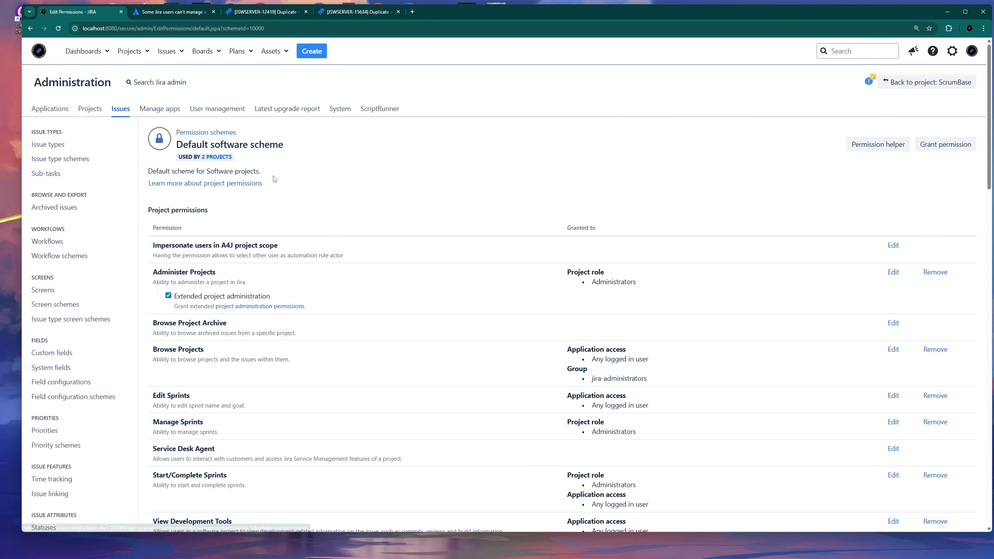
pyautogui.click(131, 51)
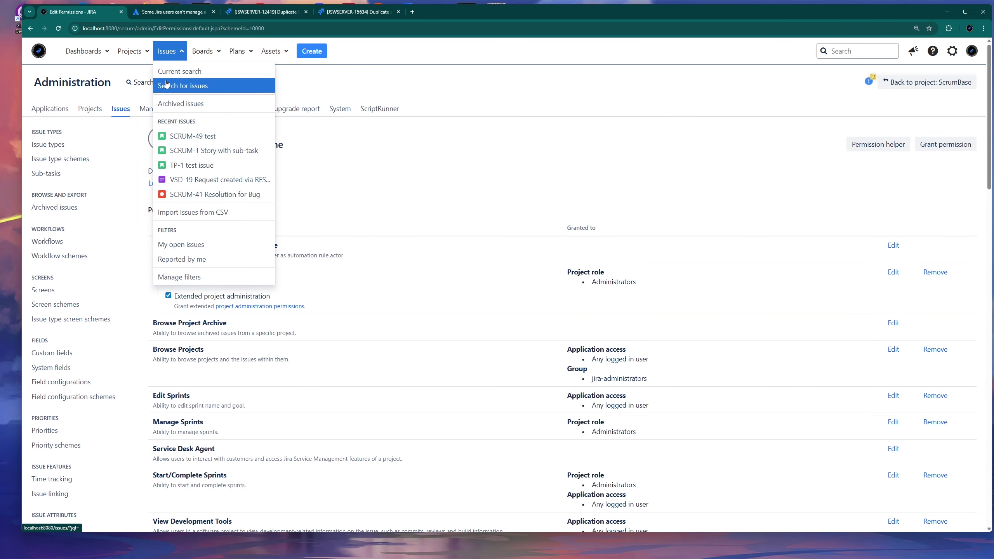
pyautogui.click(152, 85)
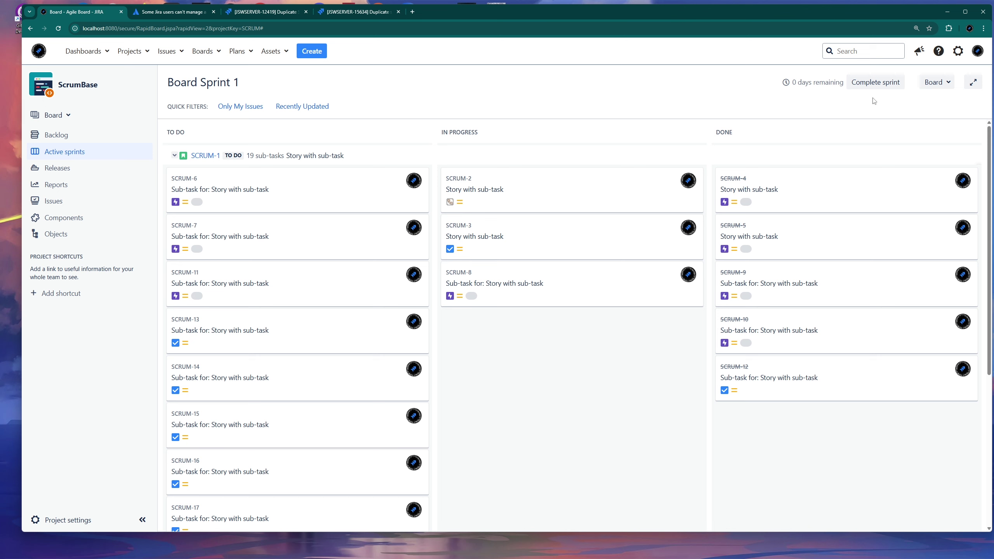
pyautogui.click(944, 83)
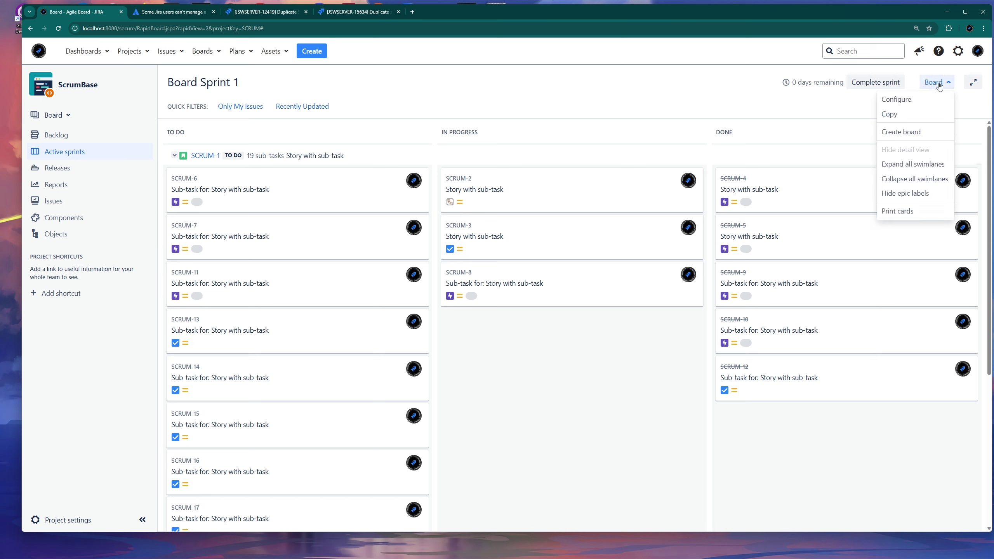
pyautogui.click(913, 102)
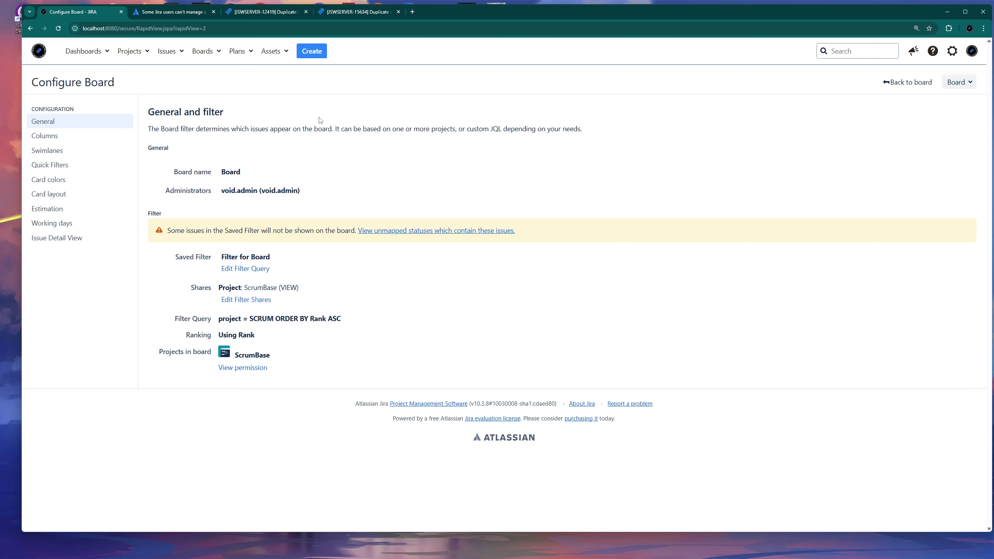
# - Open the board's filter query for editing in a separate tab and remove its ORDER BY Rank ASC clause
pyautogui.middleClick(252, 273)
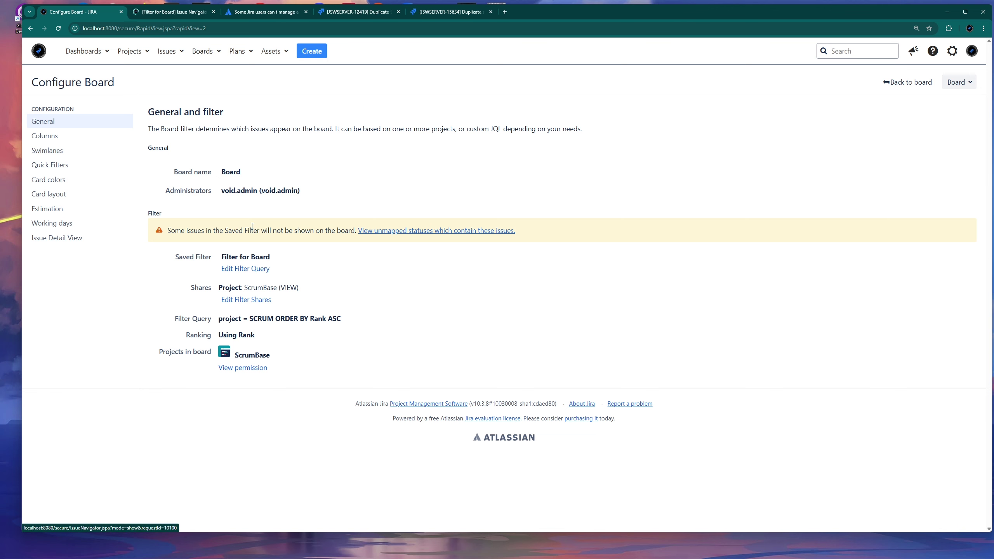
pyautogui.click(156, 11)
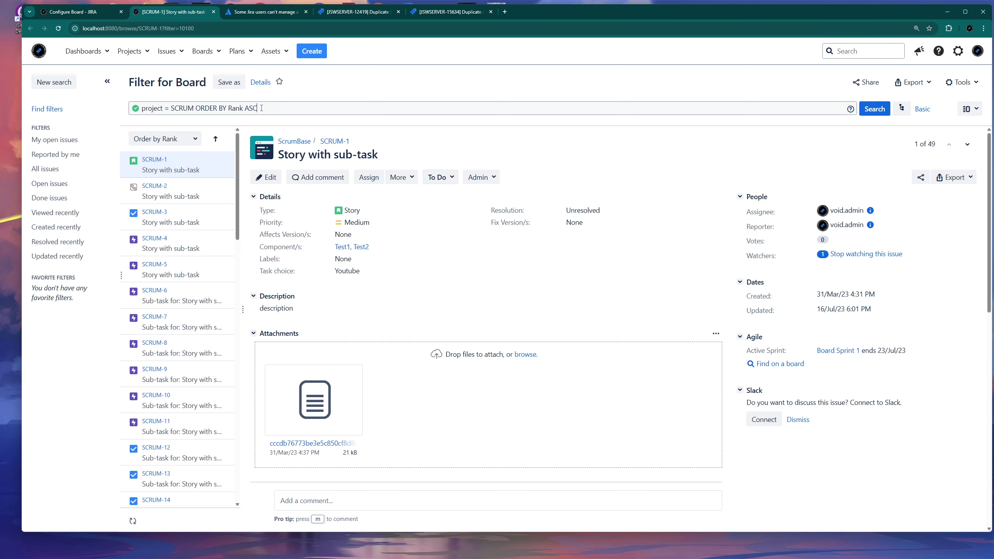
pyautogui.moveTo(265, 107); pyautogui.dragTo(196, 108)
pyautogui.rightClick(198, 107)
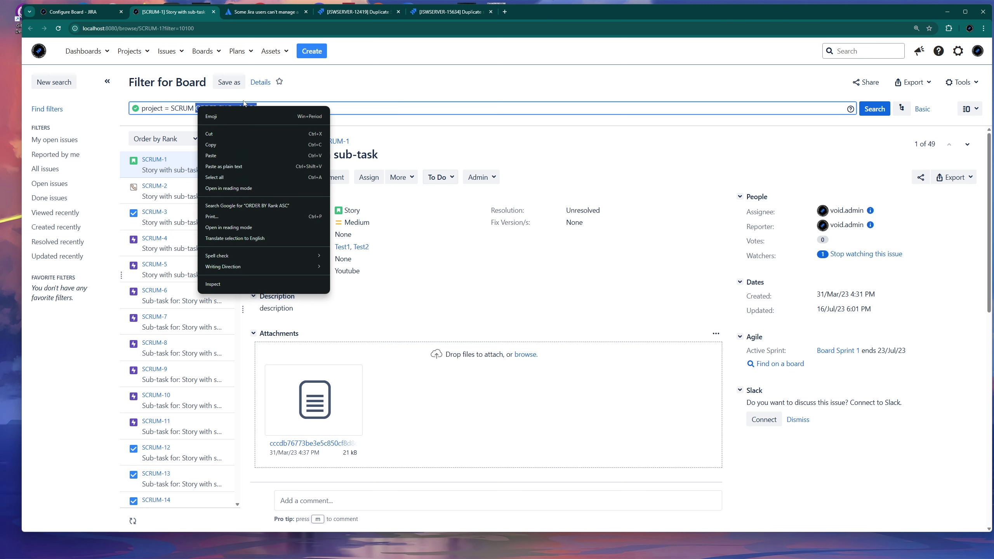
pyautogui.click(267, 103)
pyautogui.moveTo(265, 108); pyautogui.dragTo(196, 106)
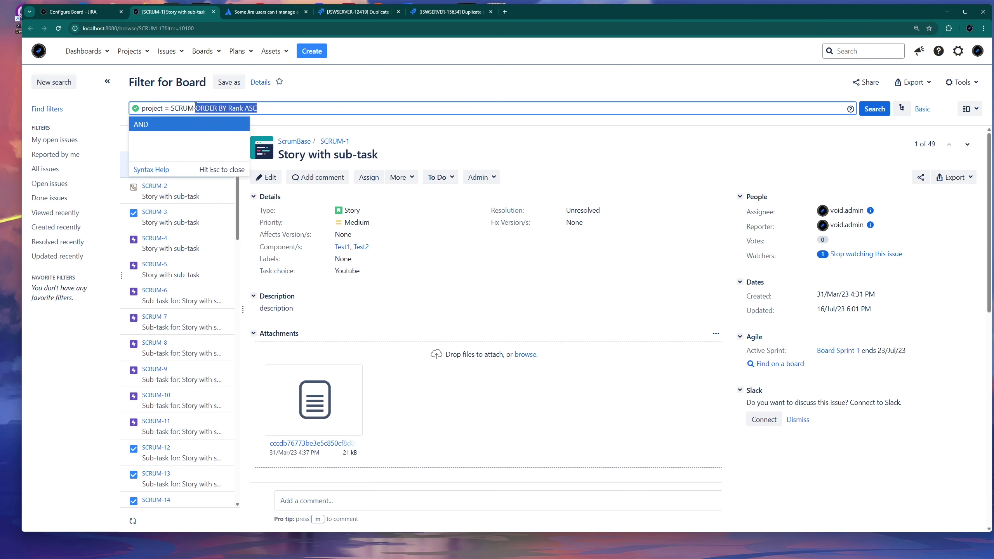
pyautogui.press('BackSpace')
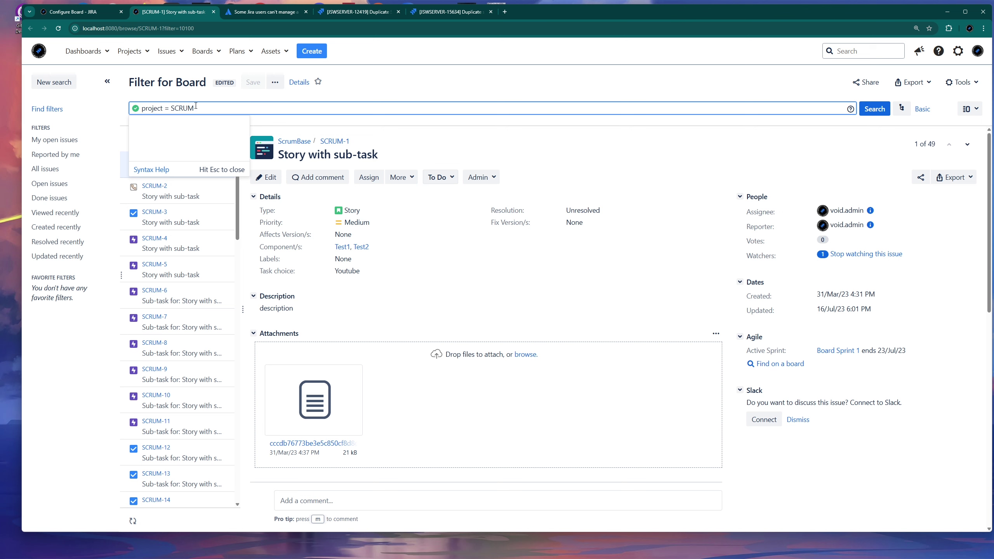
# - Extend the filter query with OR project = Test and run the search
pyautogui.write('OR p')
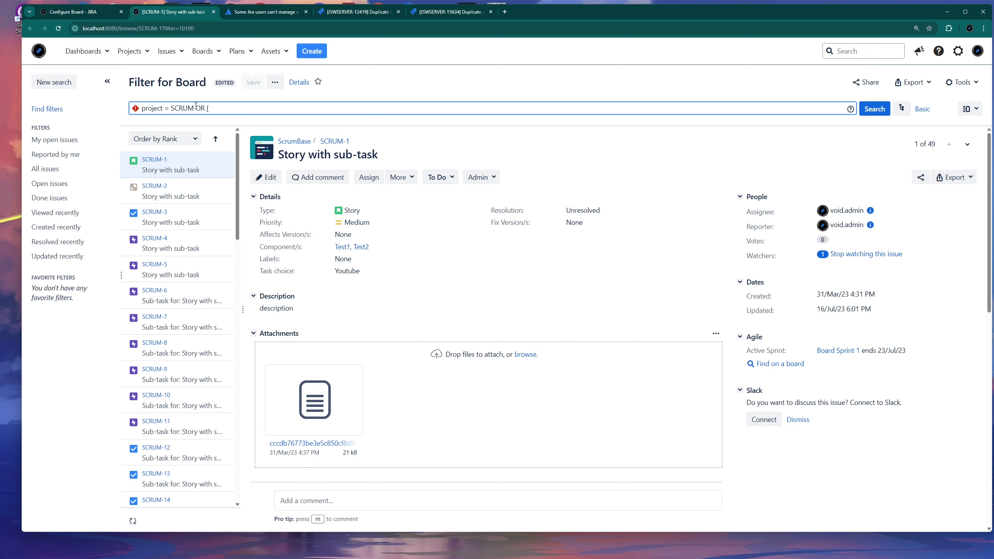
pyautogui.write('roject')
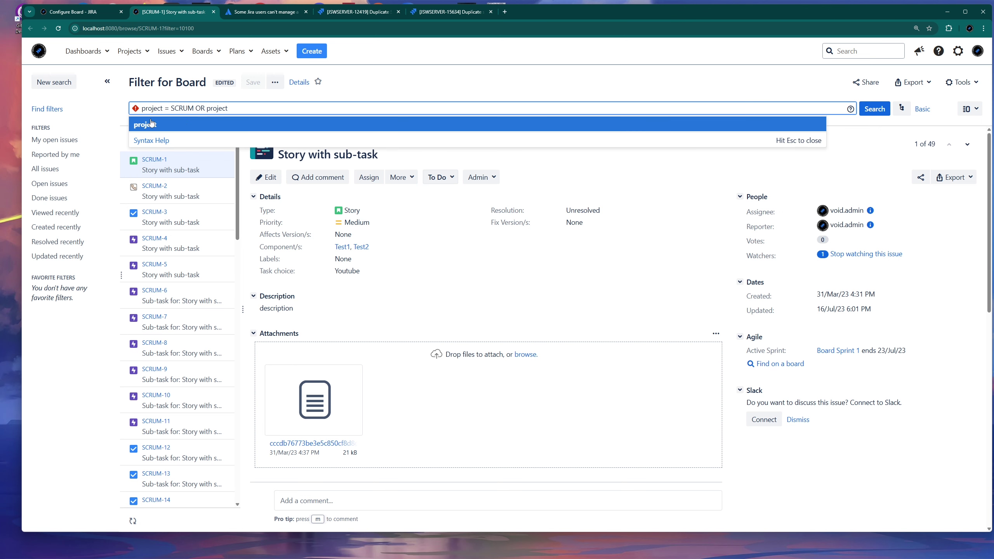
pyautogui.write(' = TEST')
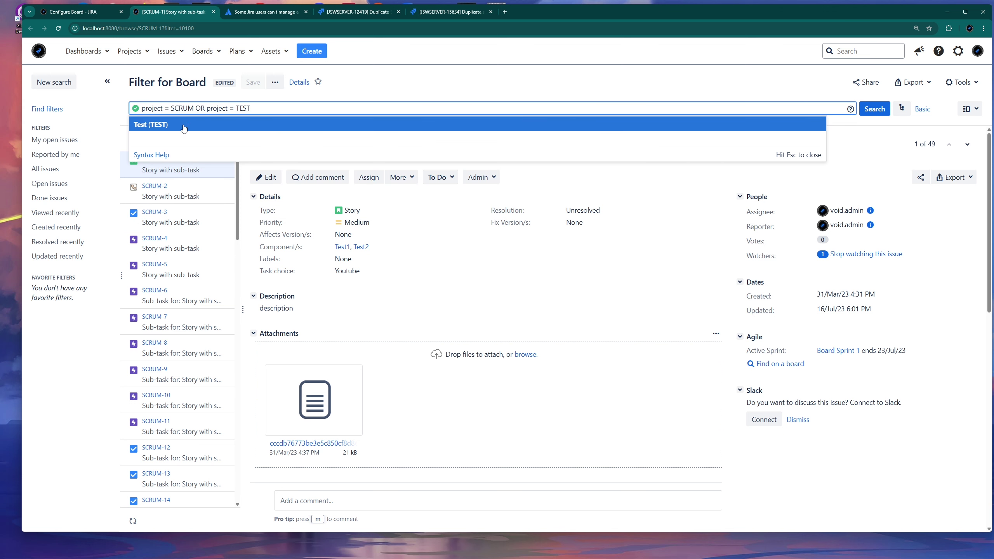
pyautogui.press('Return')
pyautogui.click(885, 113)
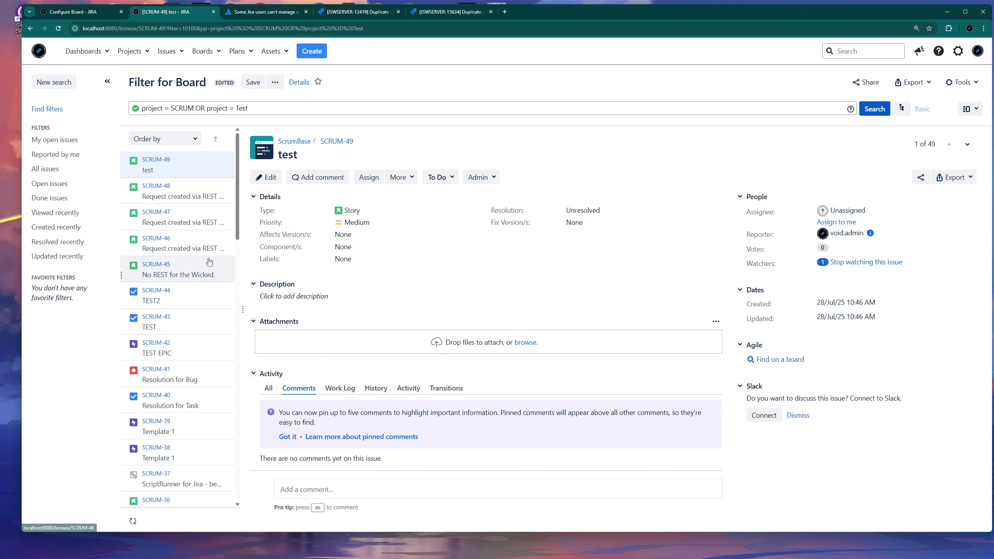
# - Check the recent projects for the correct key, replace Test in the query with "Test Project" (TP), and rerun the search
pyautogui.click(130, 51)
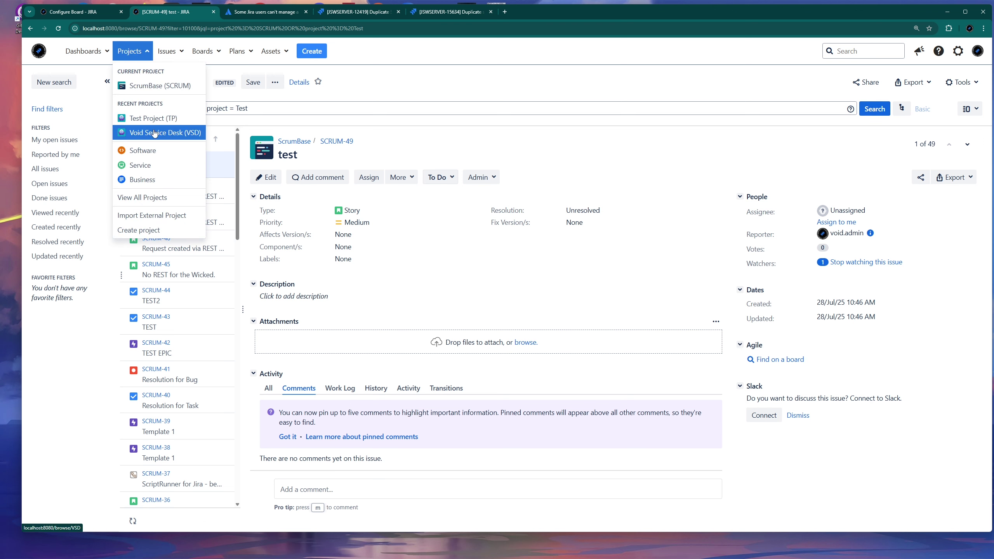
pyautogui.click(252, 107)
pyautogui.press('BackSpace')
pyautogui.press('BackSpace')
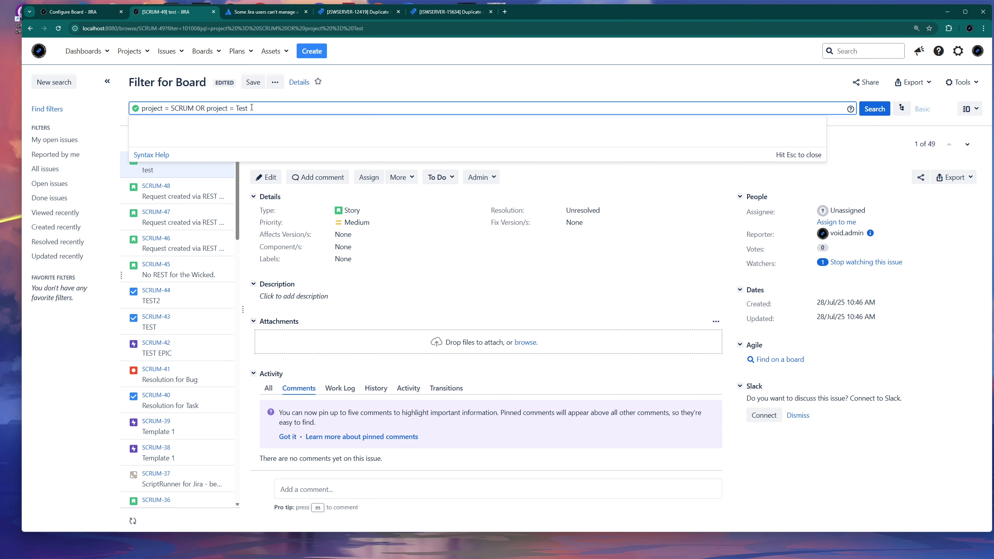
pyautogui.press('BackSpace')
pyautogui.write('P')
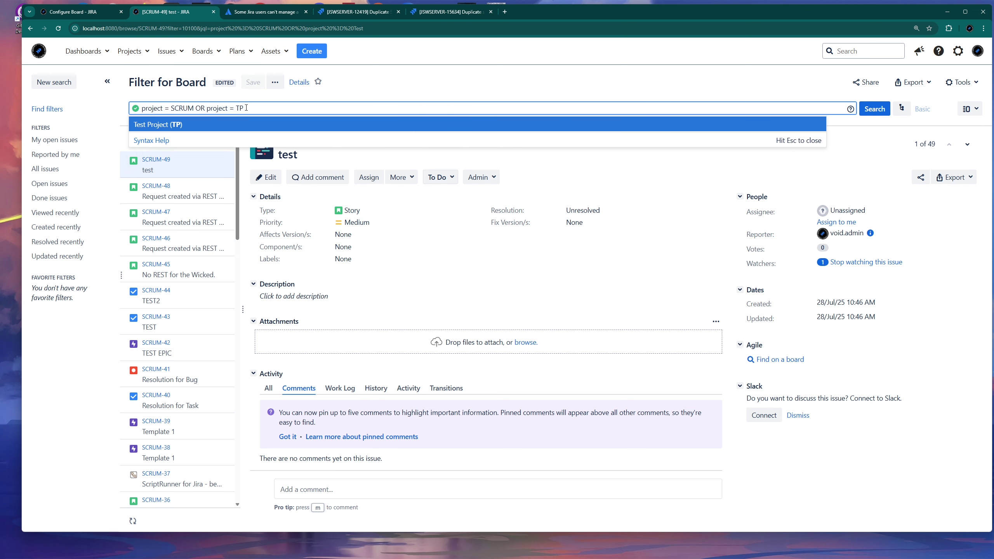
pyautogui.click(194, 124)
pyautogui.click(875, 108)
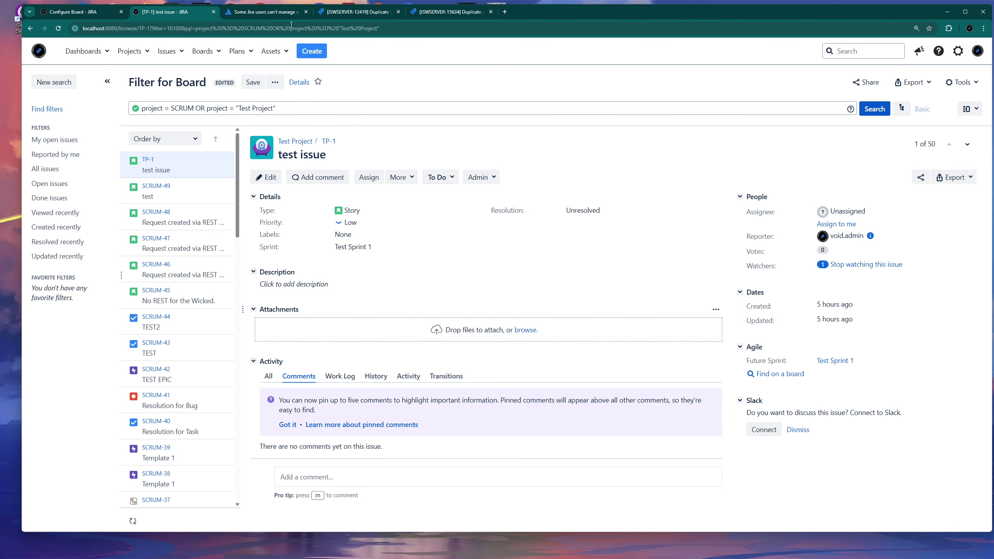
# - Switch to the Atlassian knowledge base article on sprint permissions and find the section explaining what a complex JQL filter query is
pyautogui.click(283, 15)
pyautogui.scroll(20, 375, 189)
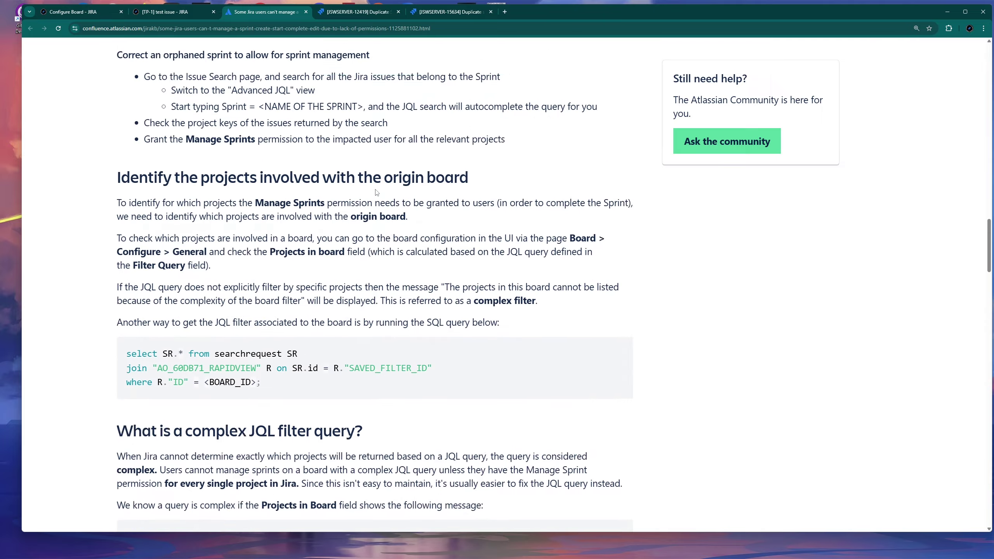
pyautogui.scroll(10, 376, 191)
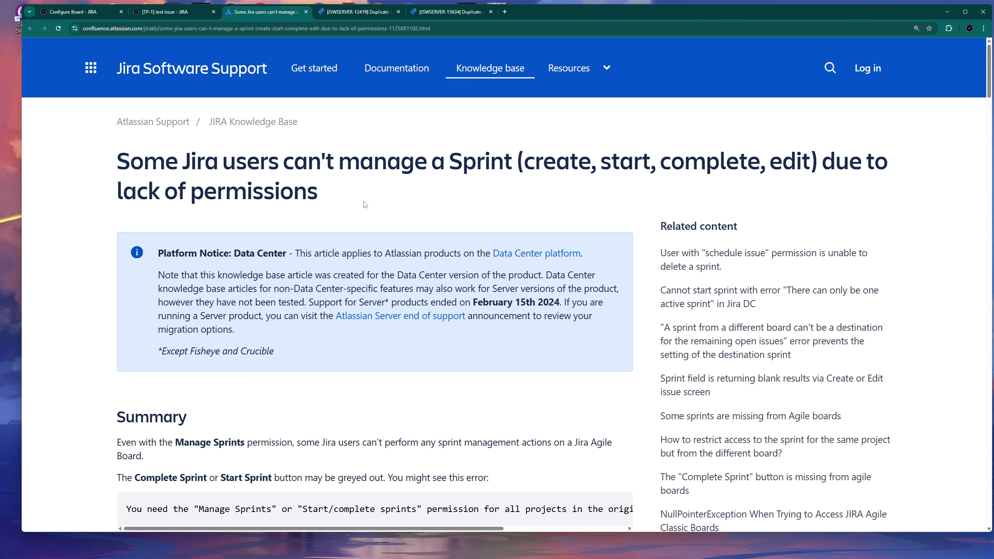
pyautogui.scroll(-2, 365, 205)
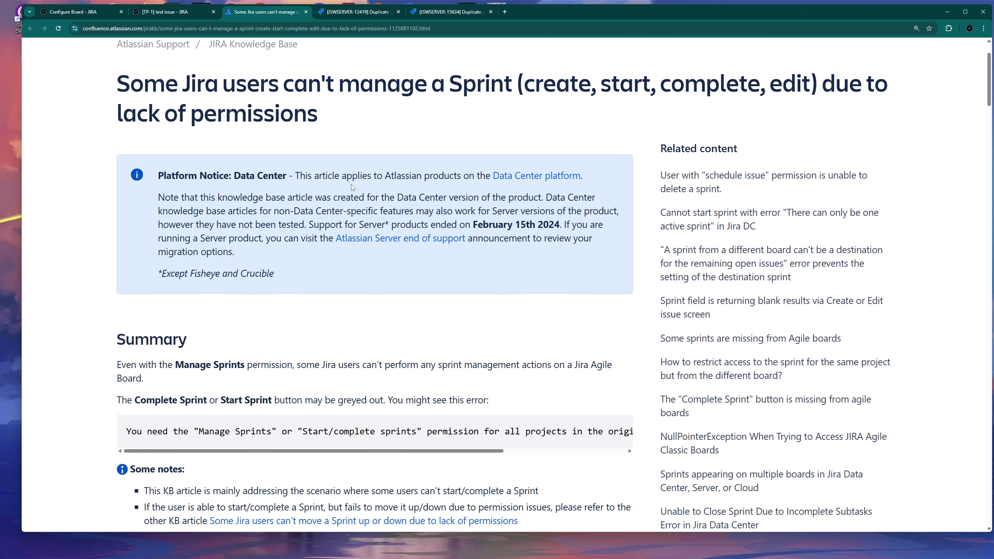
pyautogui.scroll(2, 351, 184)
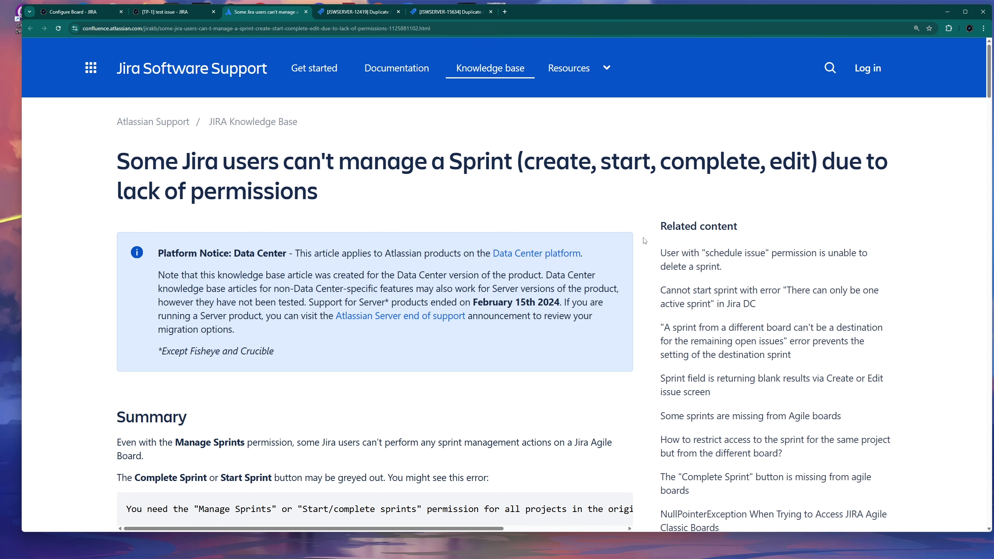
pyautogui.scroll(-10, 644, 241)
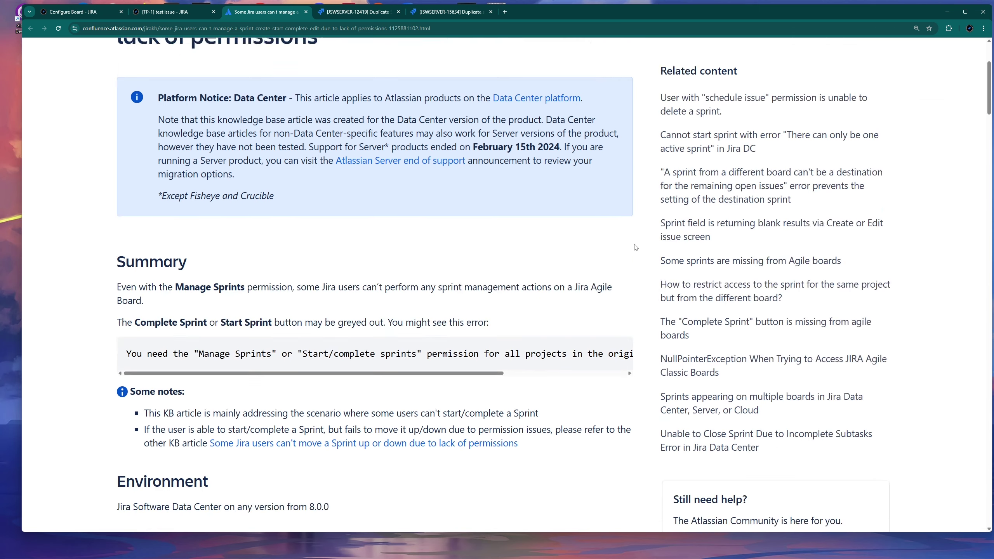
pyautogui.scroll(-20, 626, 254)
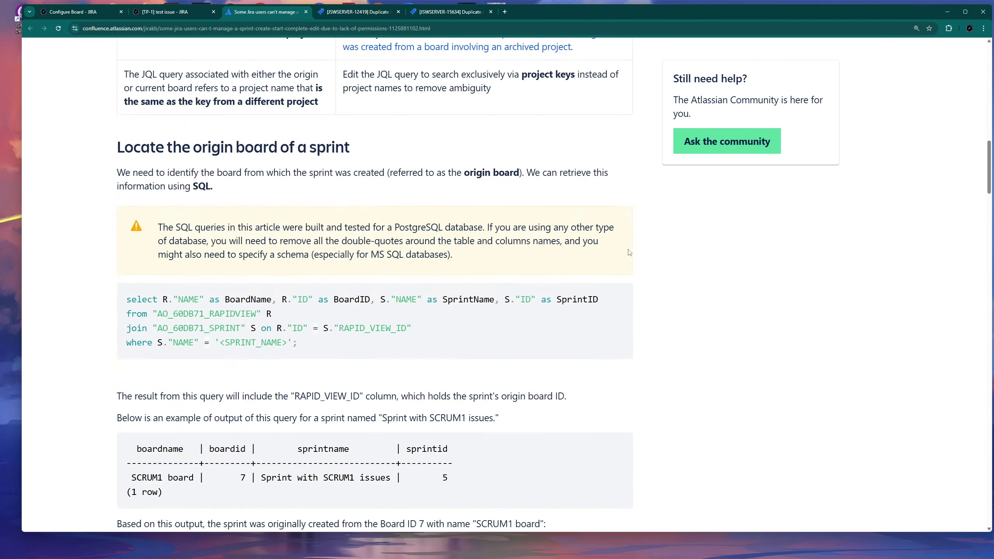
pyautogui.scroll(-4, 629, 252)
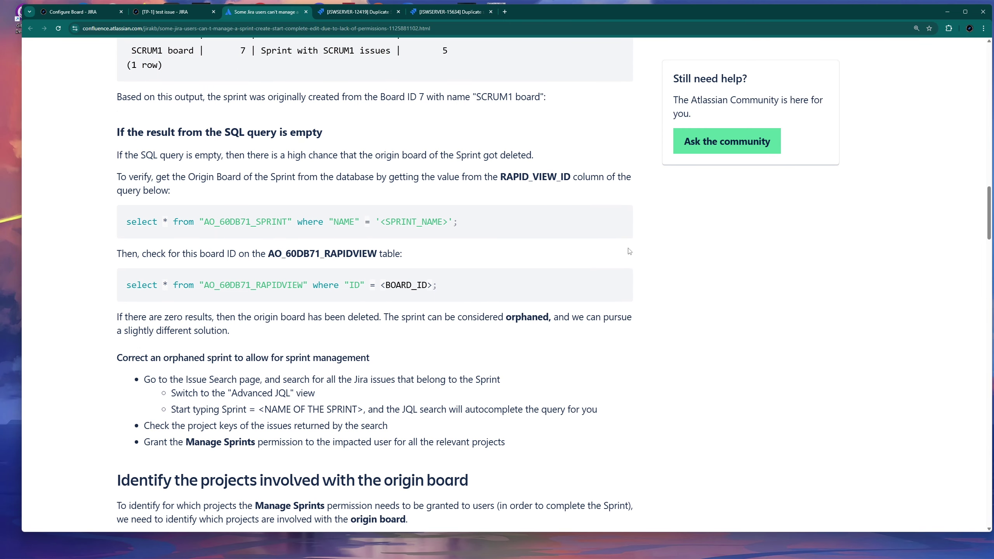
pyautogui.scroll(-10, 642, 247)
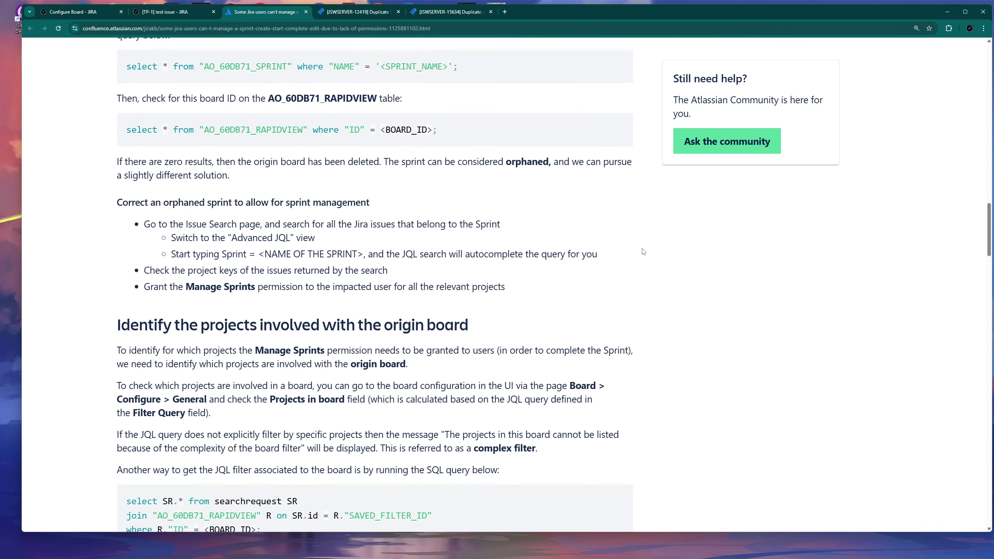
pyautogui.scroll(-3, 642, 251)
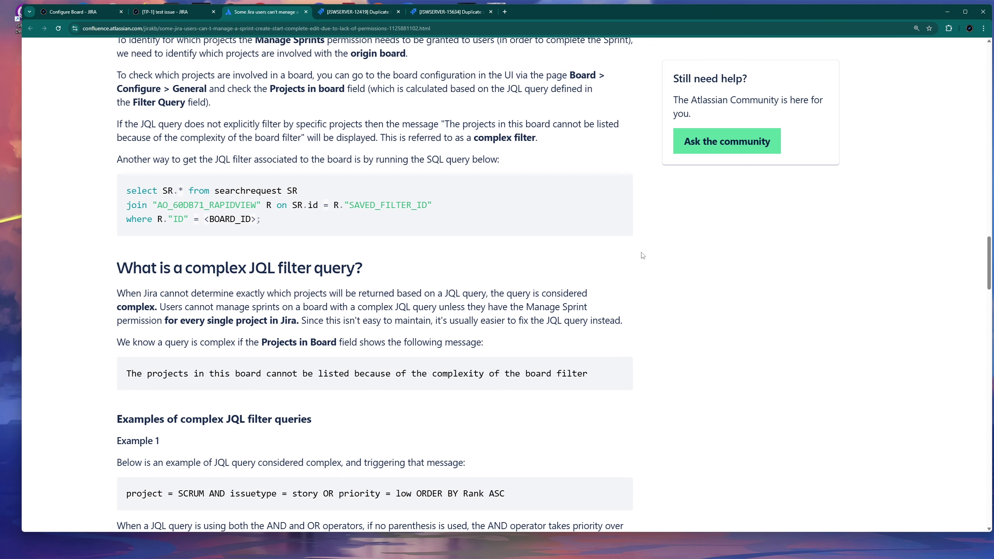
pyautogui.scroll(-2, 457, 269)
pyautogui.moveTo(117, 191); pyautogui.dragTo(367, 195)
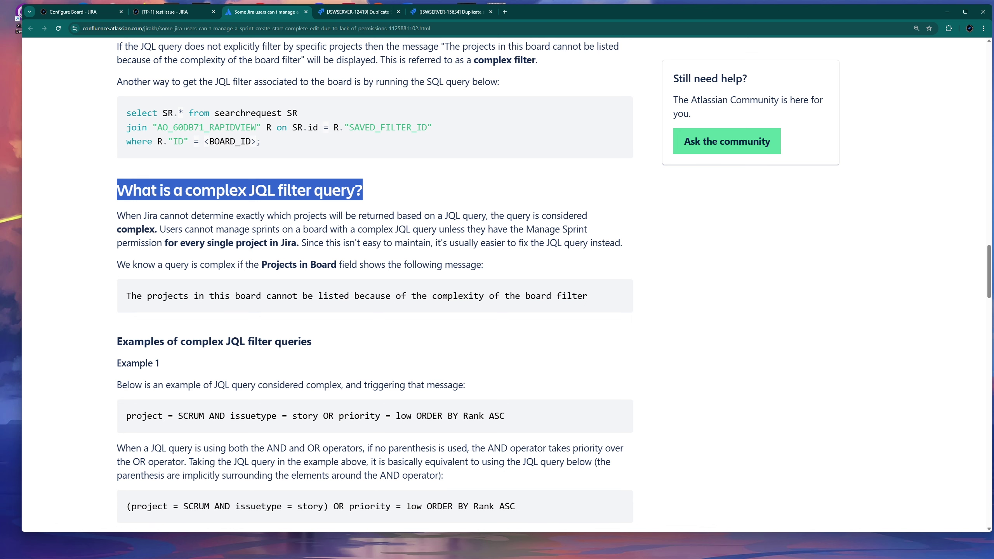
# - Examine Example 1 of the complex JQL filter queries, comparing the parts before and after the OR operator
pyautogui.scroll(-2, 442, 261)
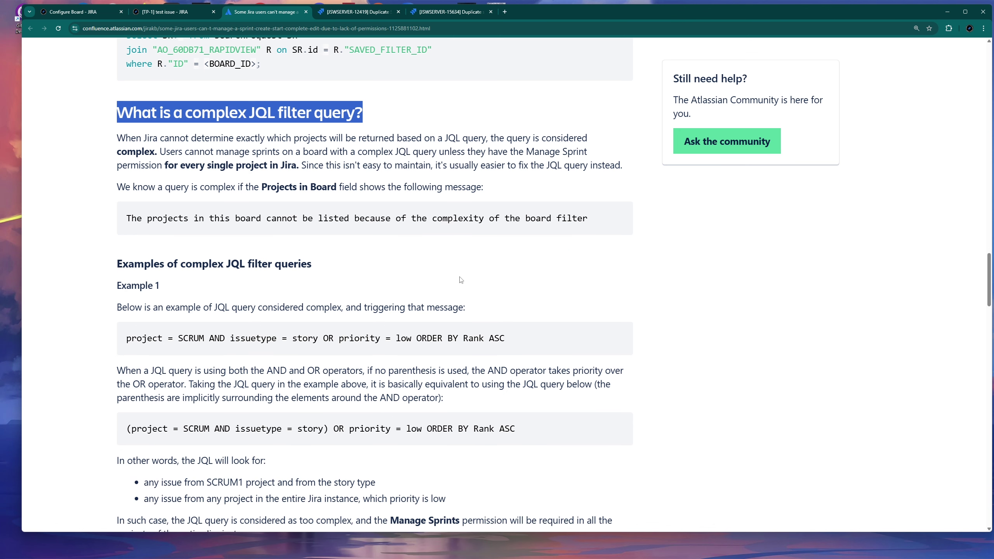
pyautogui.scroll(3, 460, 280)
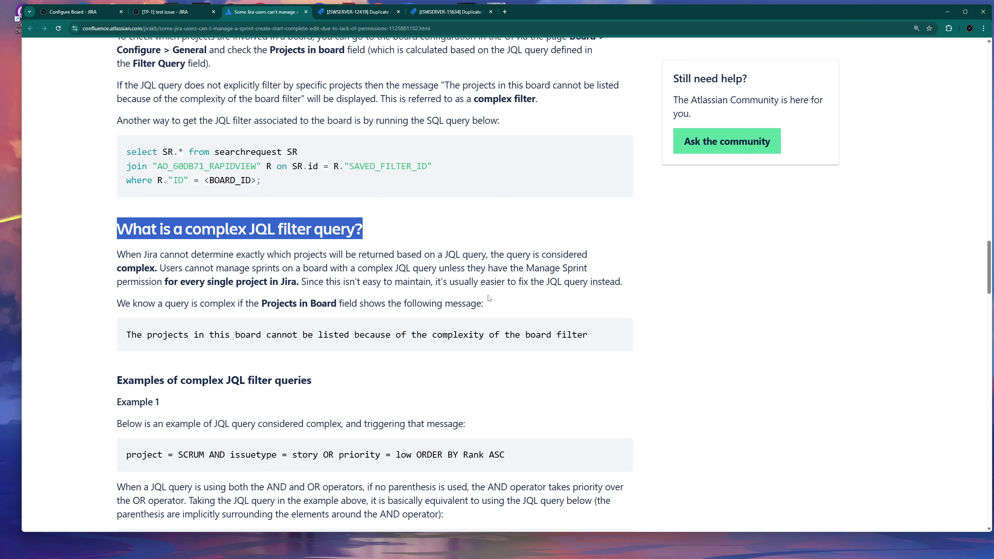
pyautogui.scroll(-3, 489, 300)
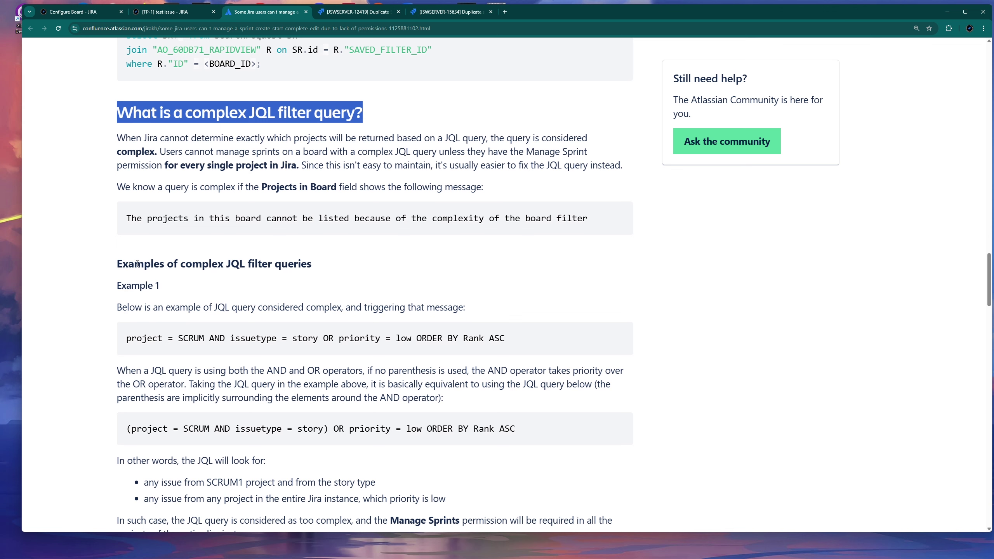
pyautogui.scroll(-2, 509, 282)
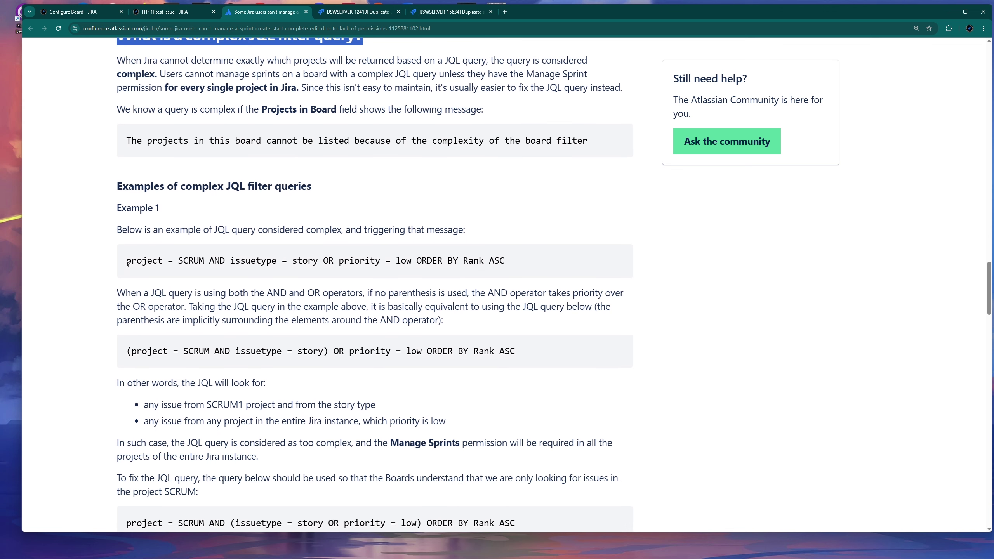
pyautogui.moveTo(128, 263); pyautogui.dragTo(317, 262)
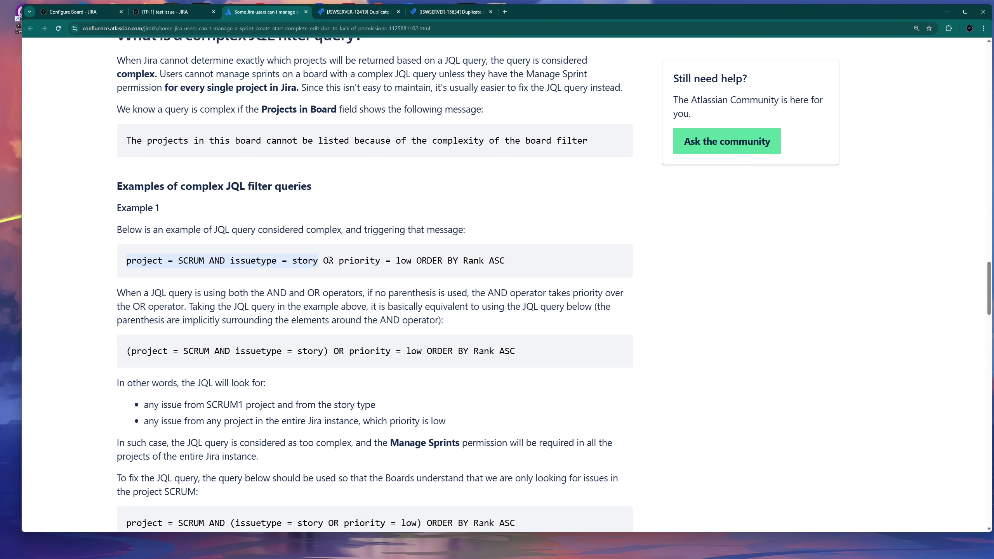
pyautogui.moveTo(323, 261); pyautogui.dragTo(334, 260)
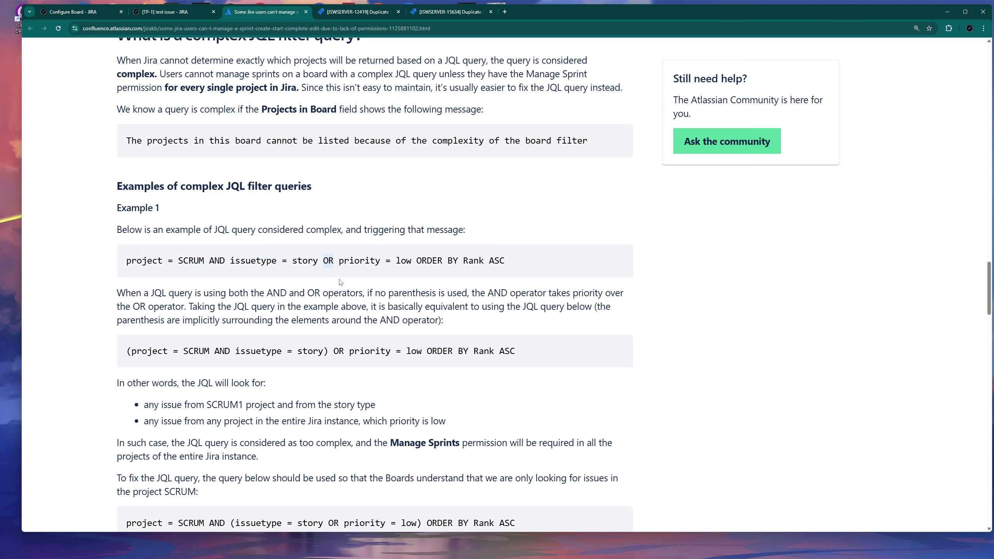
pyautogui.moveTo(319, 261); pyautogui.dragTo(129, 259)
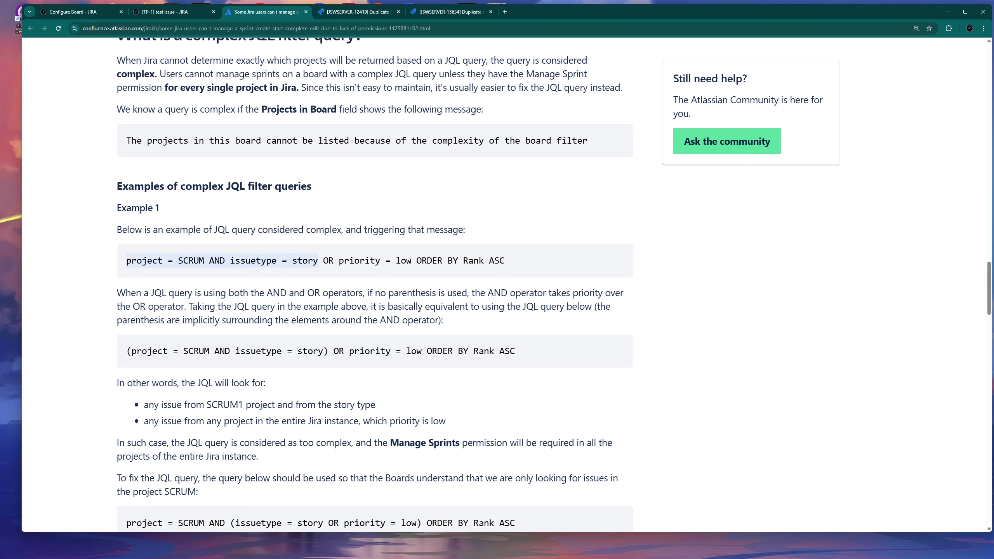
pyautogui.moveTo(339, 261); pyautogui.dragTo(507, 259)
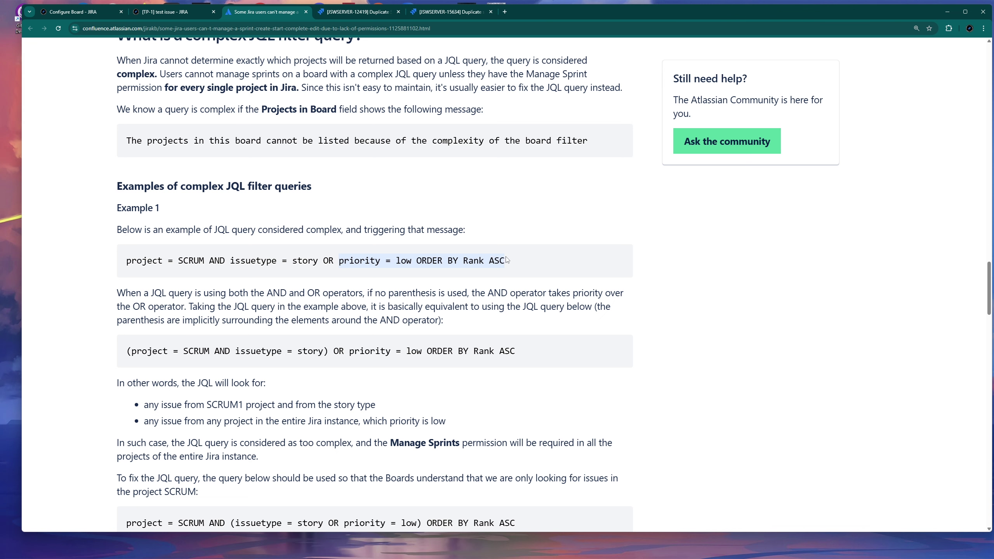
pyautogui.click(500, 267)
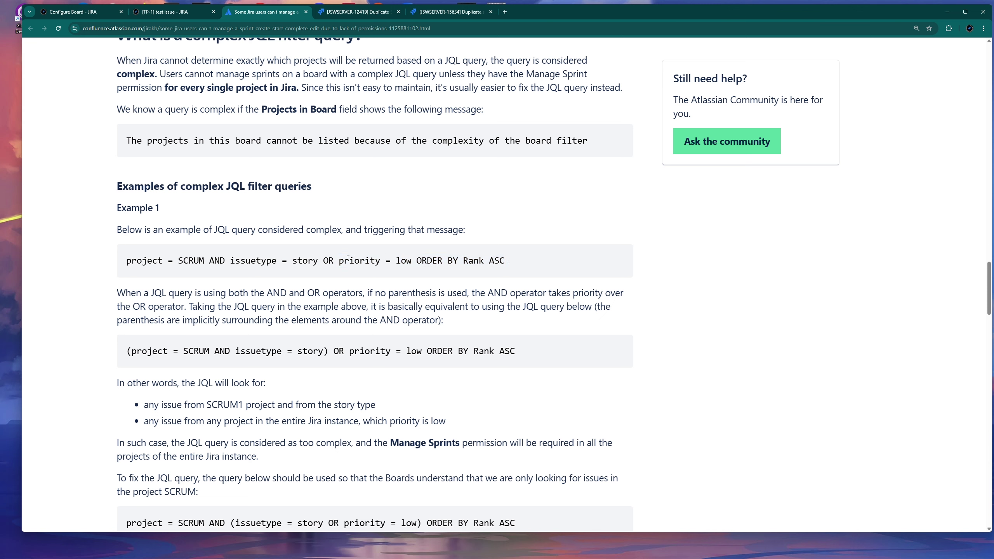
pyautogui.moveTo(340, 261); pyautogui.dragTo(411, 257)
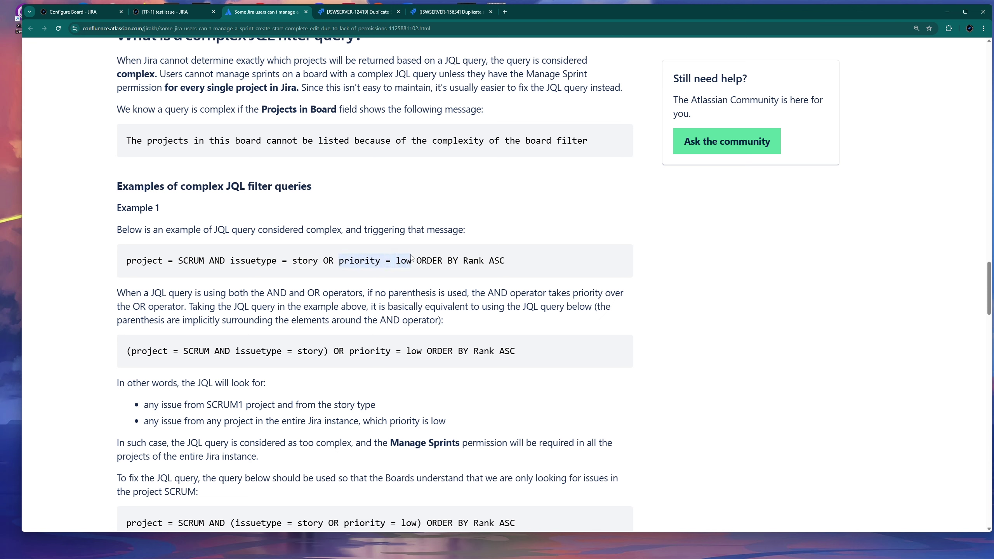
pyautogui.click(420, 271)
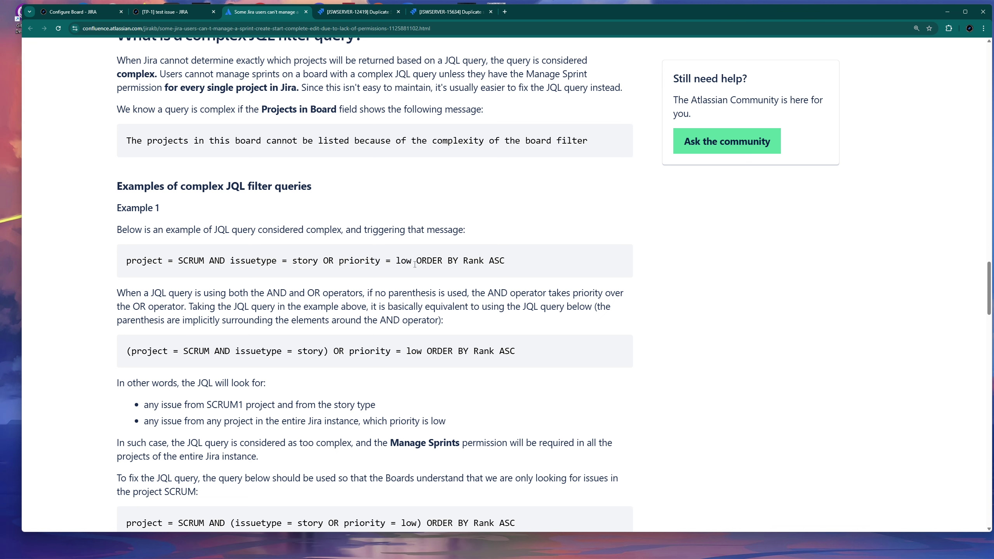
pyautogui.moveTo(411, 260); pyautogui.dragTo(340, 259)
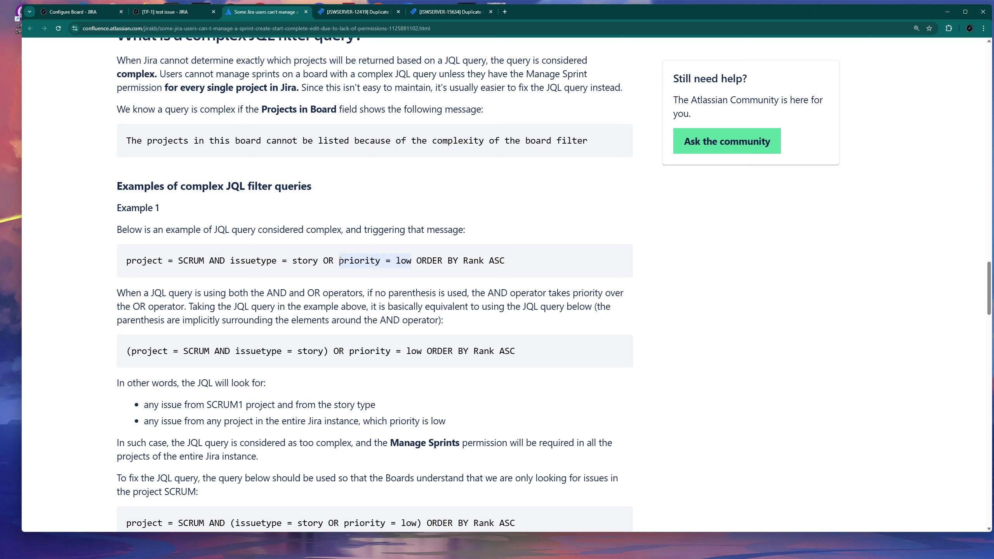
# - Study how OR in the Example 1 query separates project = SCRUM AND issuetype = story from priority = low
pyautogui.click(324, 261)
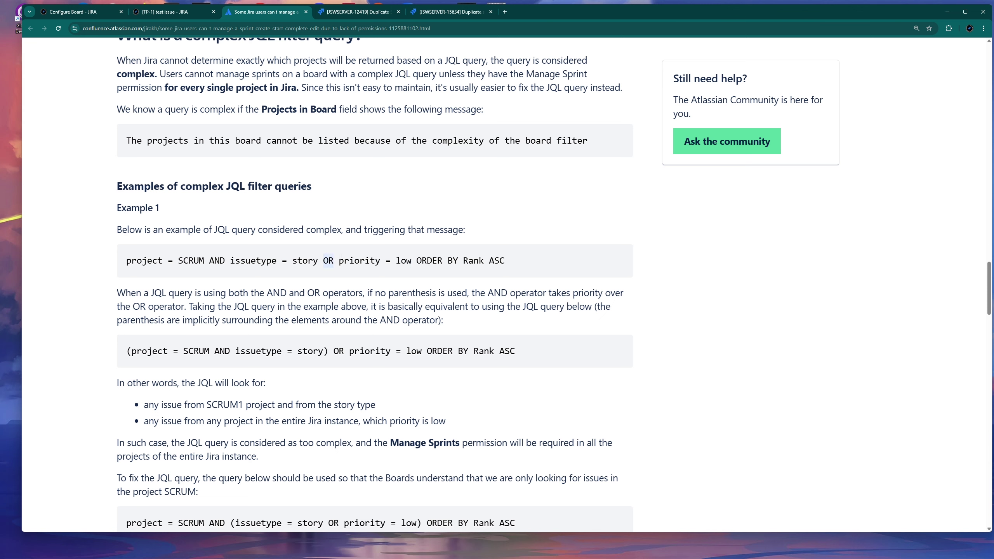
pyautogui.moveTo(340, 260); pyautogui.dragTo(408, 261)
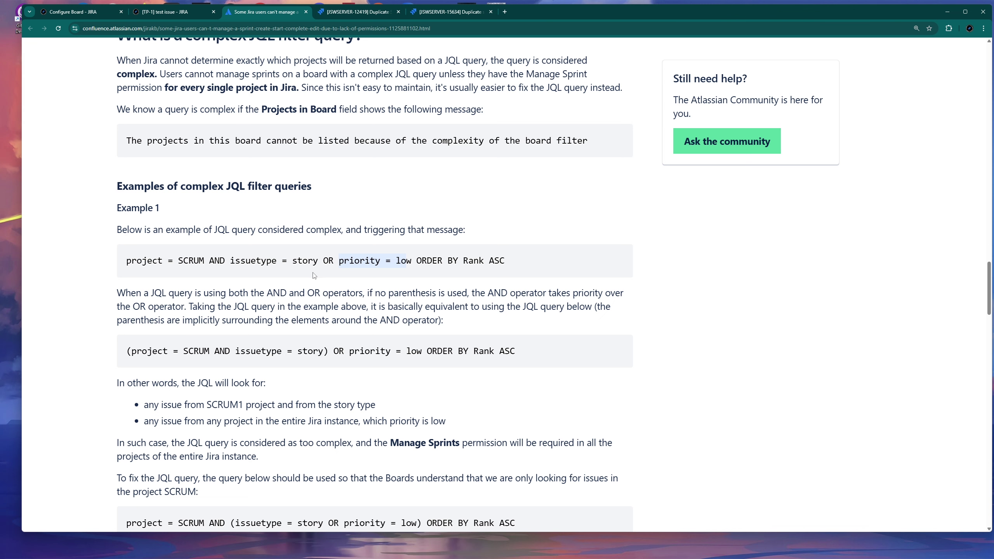
pyautogui.click(360, 276)
pyautogui.moveTo(509, 257); pyautogui.dragTo(139, 250)
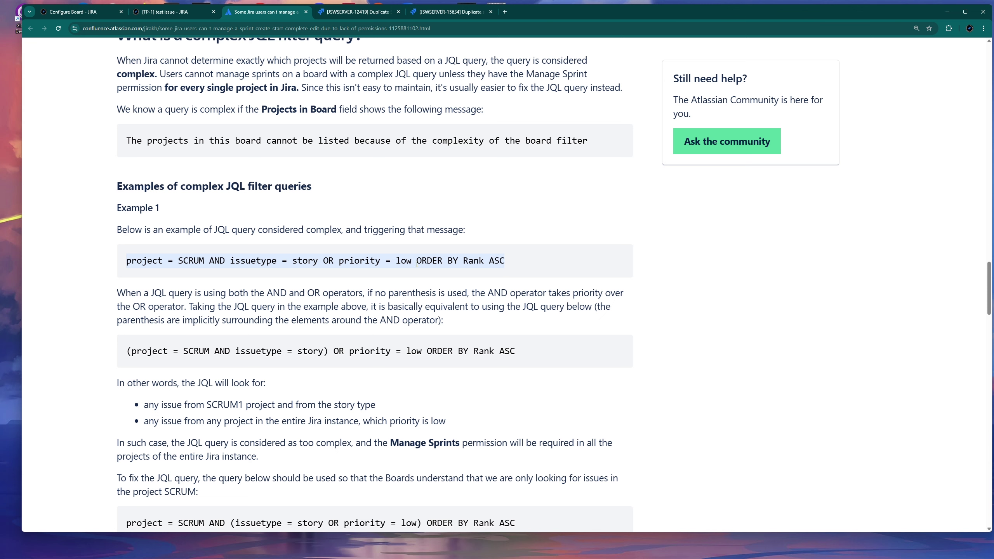
pyautogui.click(411, 277)
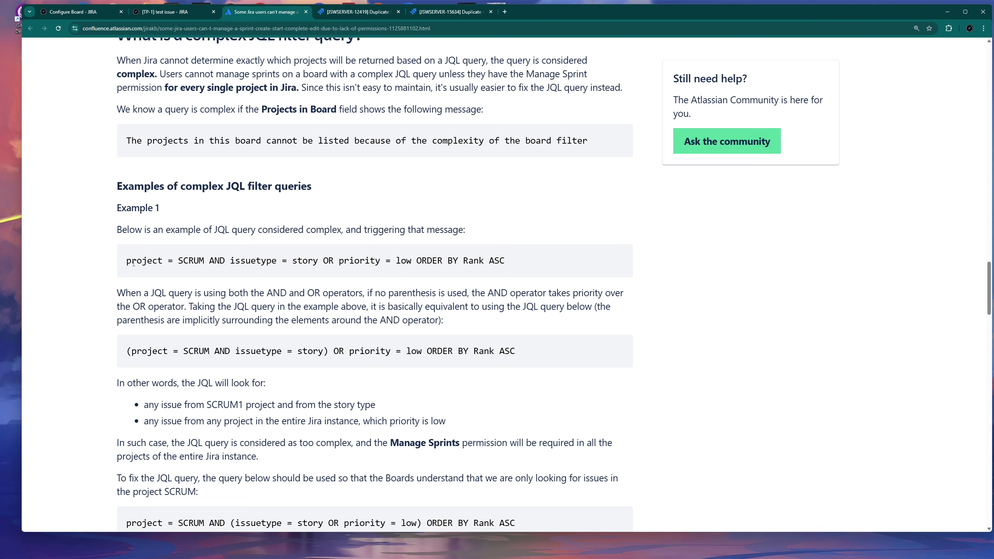
pyautogui.moveTo(127, 261); pyautogui.dragTo(319, 257)
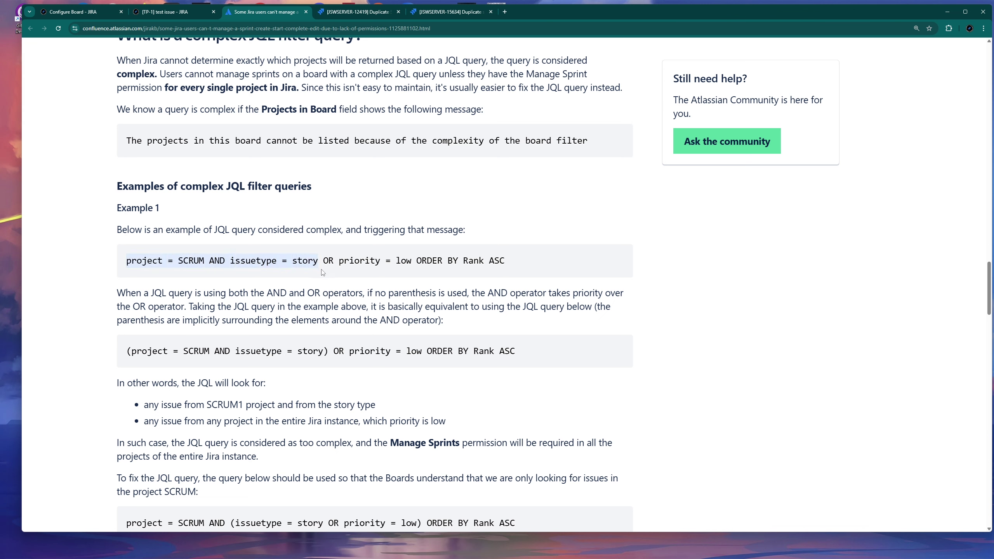
pyautogui.moveTo(339, 261); pyautogui.dragTo(412, 262)
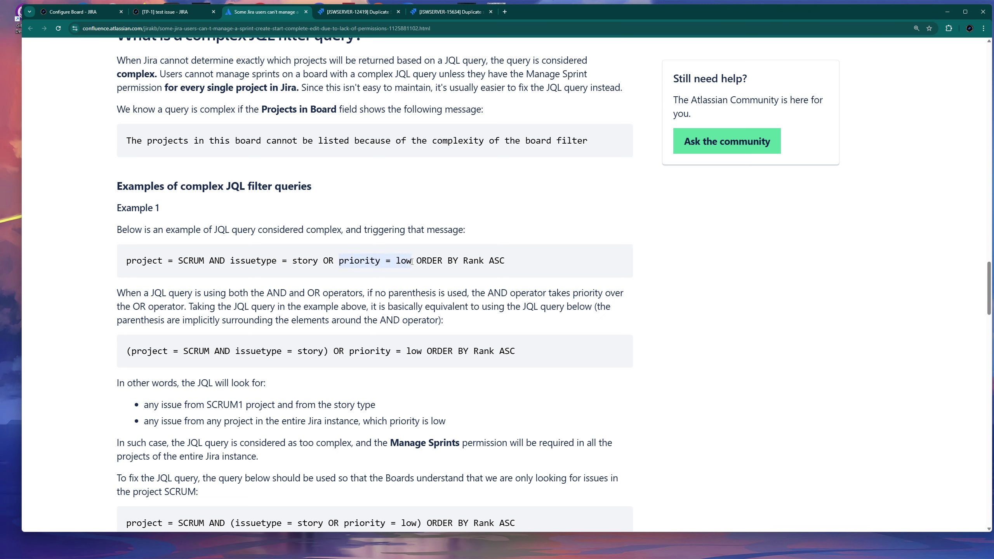
pyautogui.moveTo(323, 261)
pyautogui.mouseDown()
pyautogui.moveTo(343, 260)
pyautogui.moveTo(334, 259)
pyautogui.mouseUp()
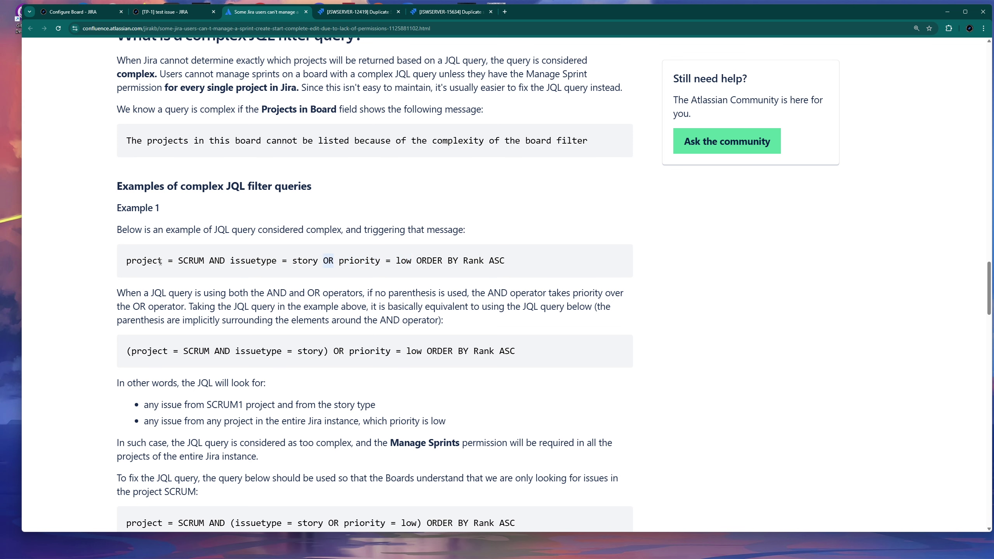
pyautogui.moveTo(127, 259); pyautogui.dragTo(318, 260)
pyautogui.click(328, 279)
# - Examine the equivalent parenthesized query, comparing (project = SCRUM AND issuetype = story) with the priority = low condition
pyautogui.scroll(-1, 279, 285)
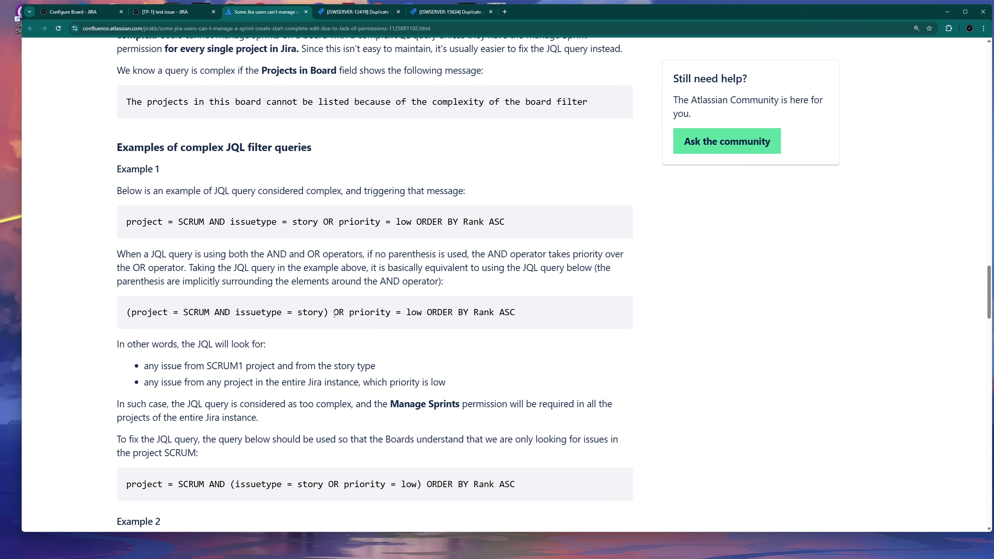
pyautogui.moveTo(330, 312); pyautogui.dragTo(132, 310)
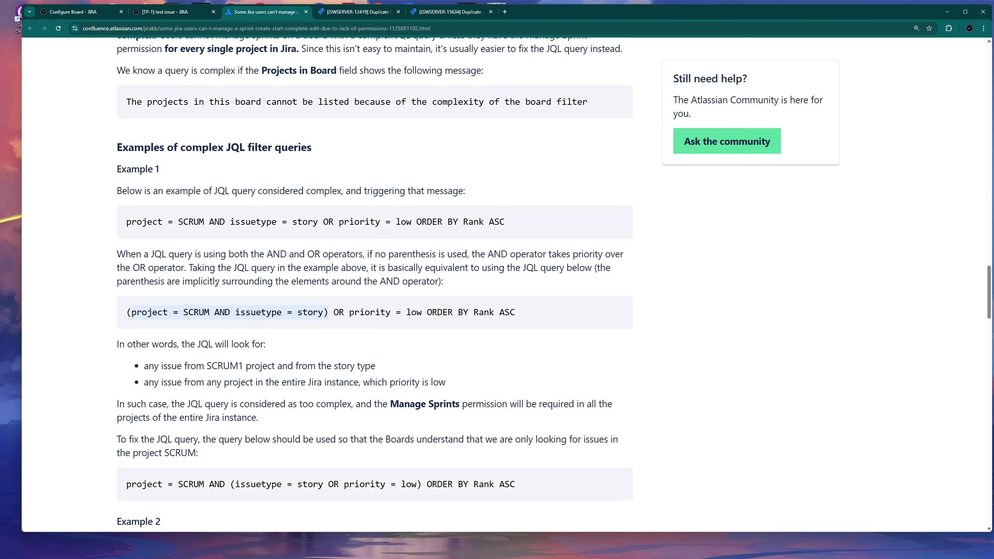
pyautogui.click(317, 333)
pyautogui.moveTo(329, 312); pyautogui.dragTo(123, 312)
pyautogui.click(333, 325)
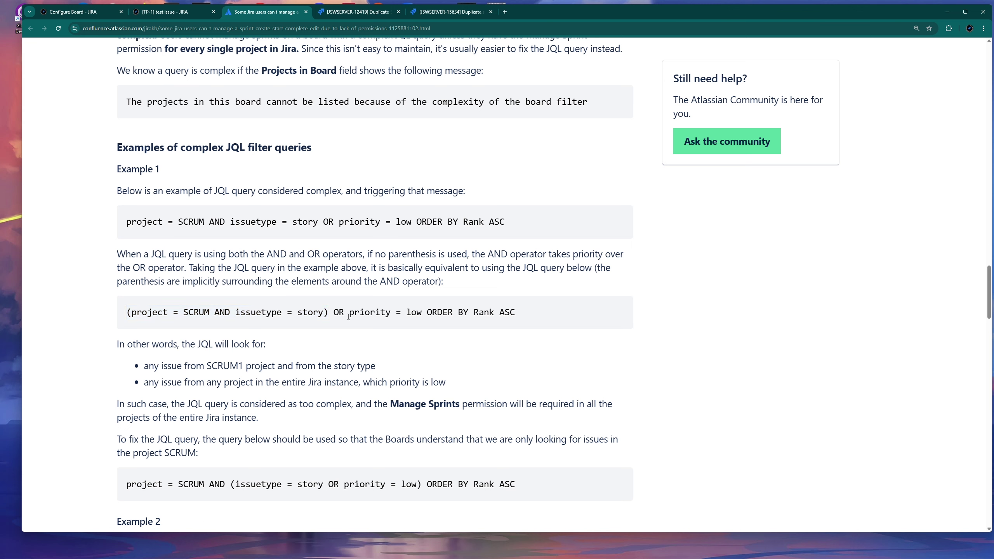
pyautogui.moveTo(349, 312); pyautogui.dragTo(422, 312)
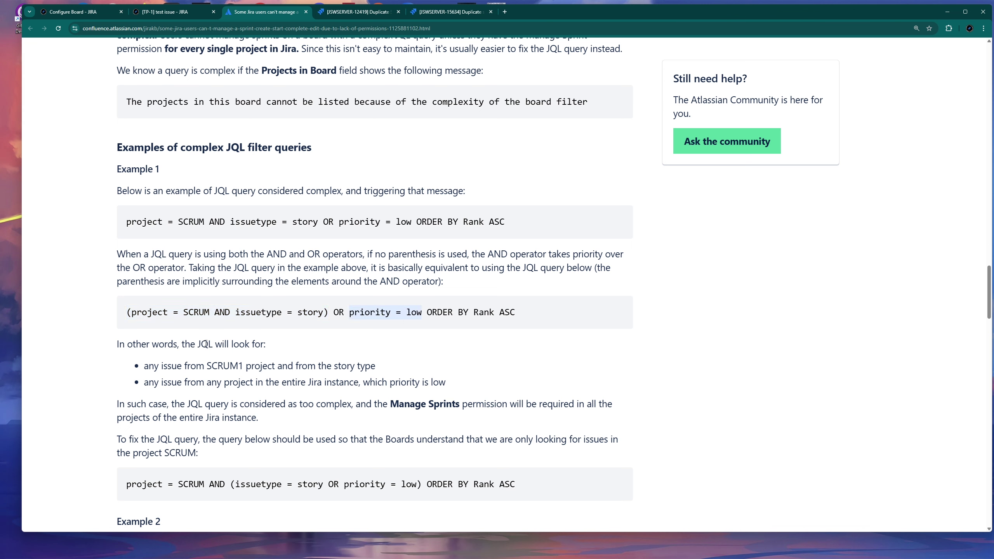
# - Read the explanation and suggested fix for Example 1, and revisit the complex query definition and the original query's priority = low ORDER BY part
pyautogui.scroll(-1, 275, 347)
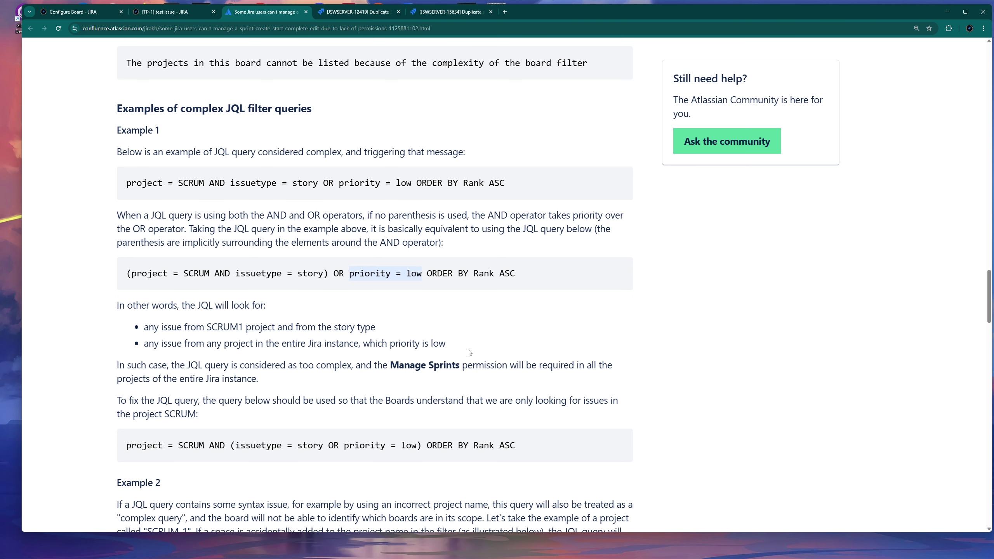
pyautogui.scroll(-1, 470, 352)
pyautogui.scroll(-1, 469, 352)
pyautogui.scroll(1, 470, 355)
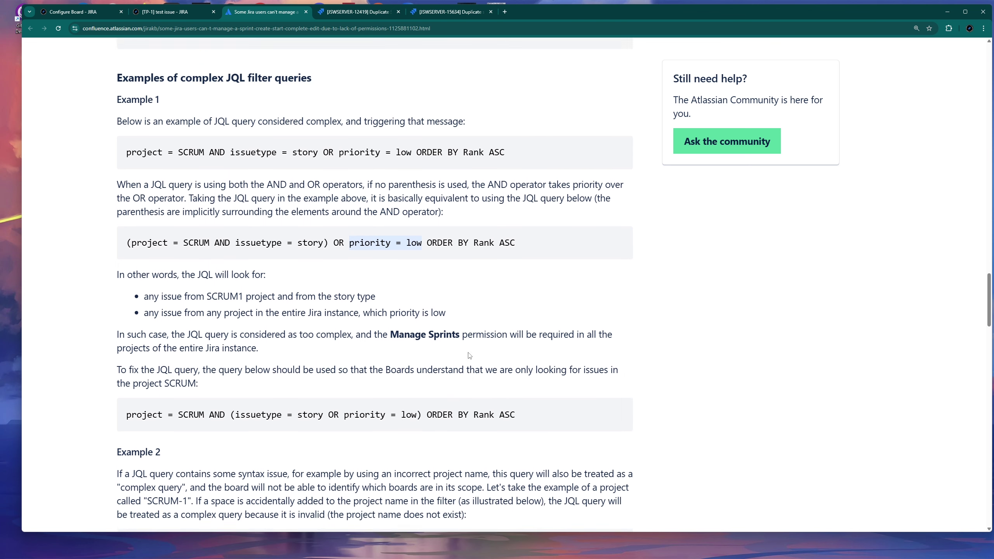
pyautogui.scroll(3, 469, 355)
pyautogui.scroll(2, 462, 379)
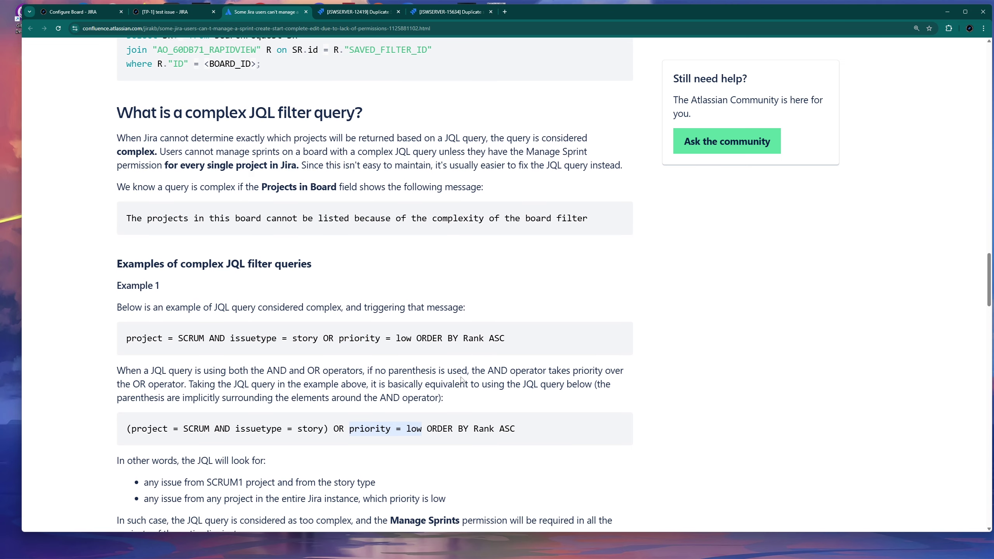
pyautogui.scroll(1, 461, 377)
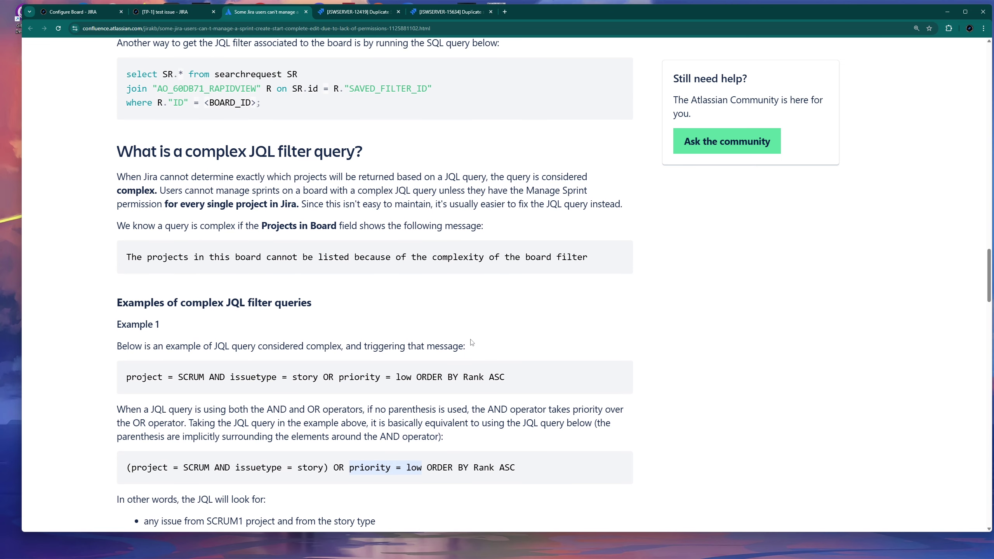
pyautogui.moveTo(516, 378); pyautogui.dragTo(341, 376)
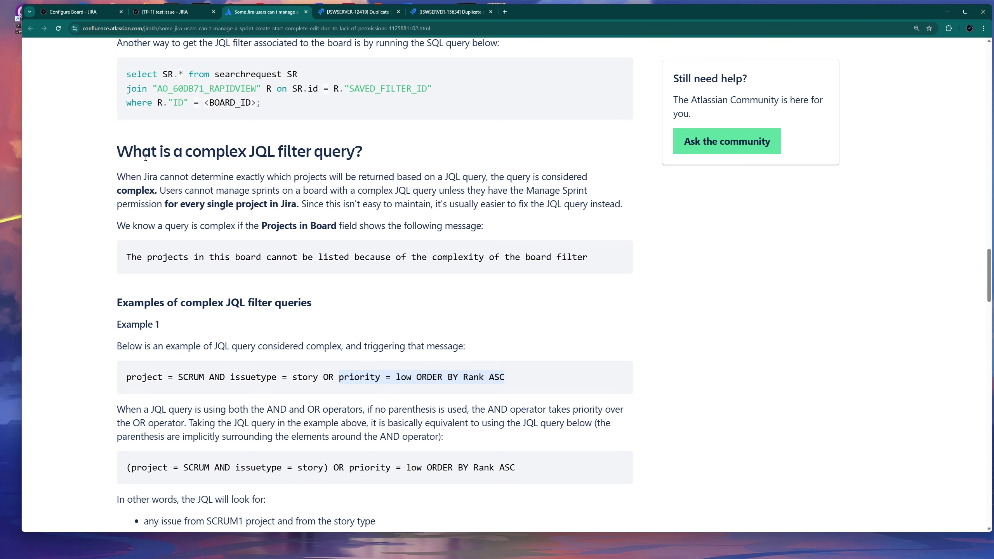
# - Switch to issue JSWSERVER-12419 about duplicate sprint names and review its details, description and issue links
pyautogui.hotkey('ctrl', 'Tab')
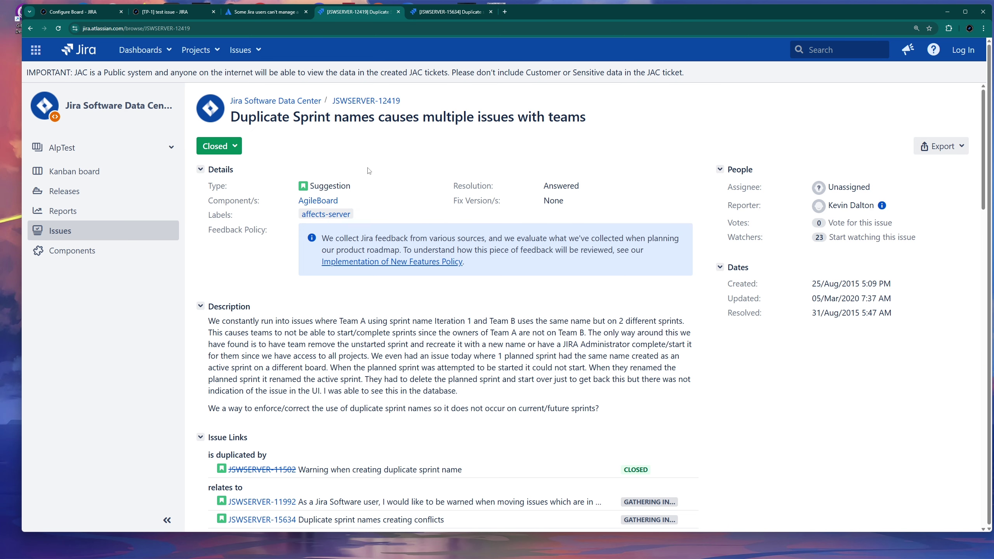
pyautogui.scroll(-2, 434, 241)
pyautogui.scroll(2, 434, 241)
pyautogui.scroll(-2, 279, 405)
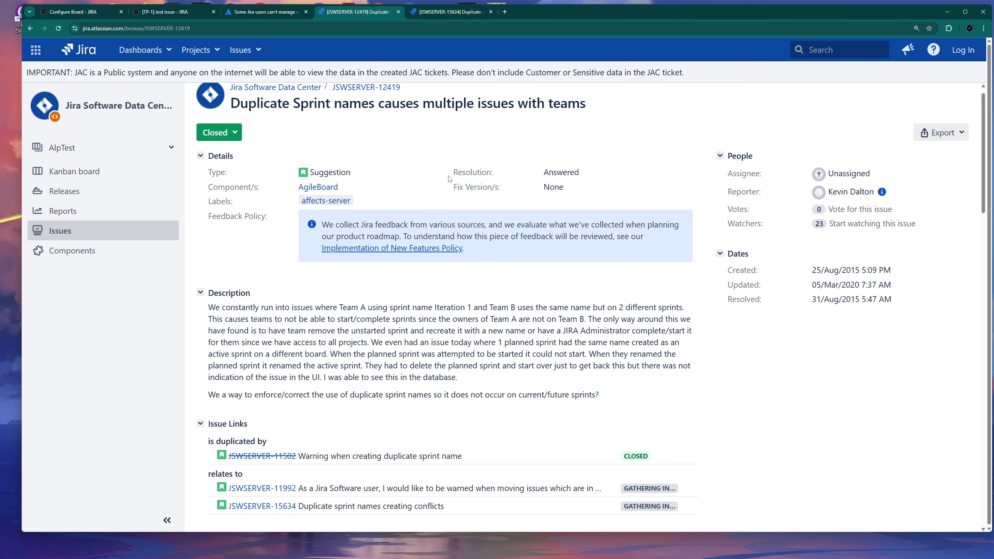
pyautogui.scroll(2, 352, 220)
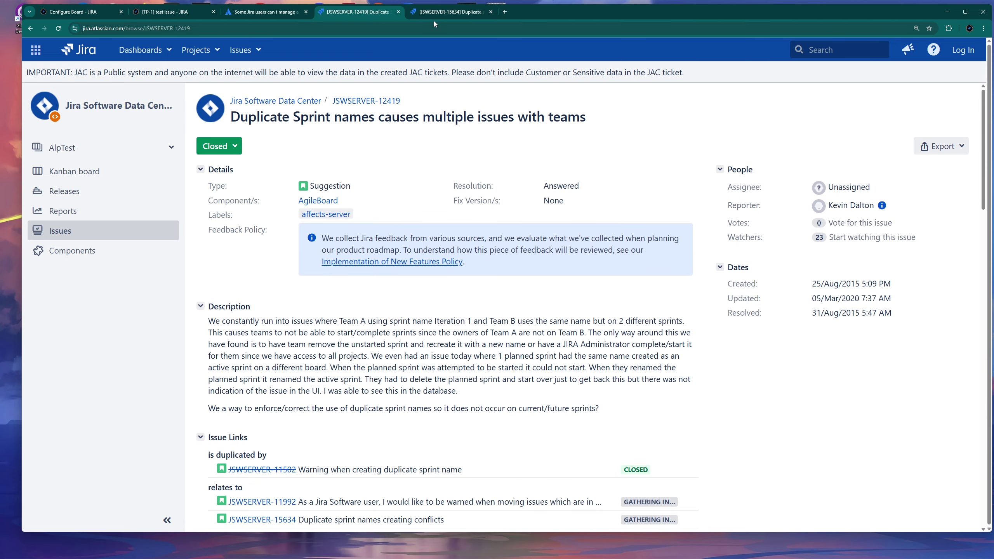
# - Switch to issue JSWSERVER-15634 on duplicate sprint name conflicts and review its title, description, attachments and issue links
pyautogui.click(435, 12)
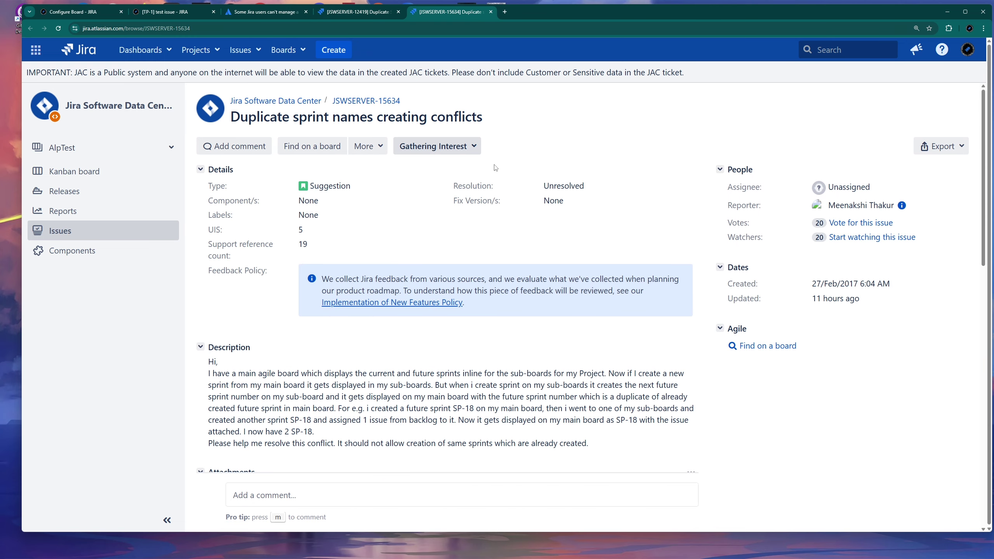
pyautogui.scroll(-8, 368, 216)
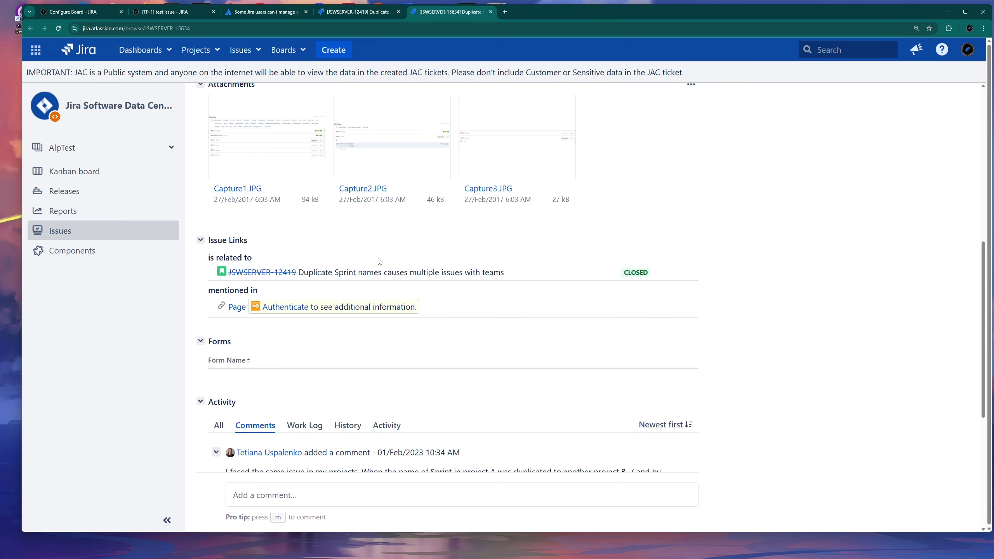
pyautogui.scroll(8, 449, 256)
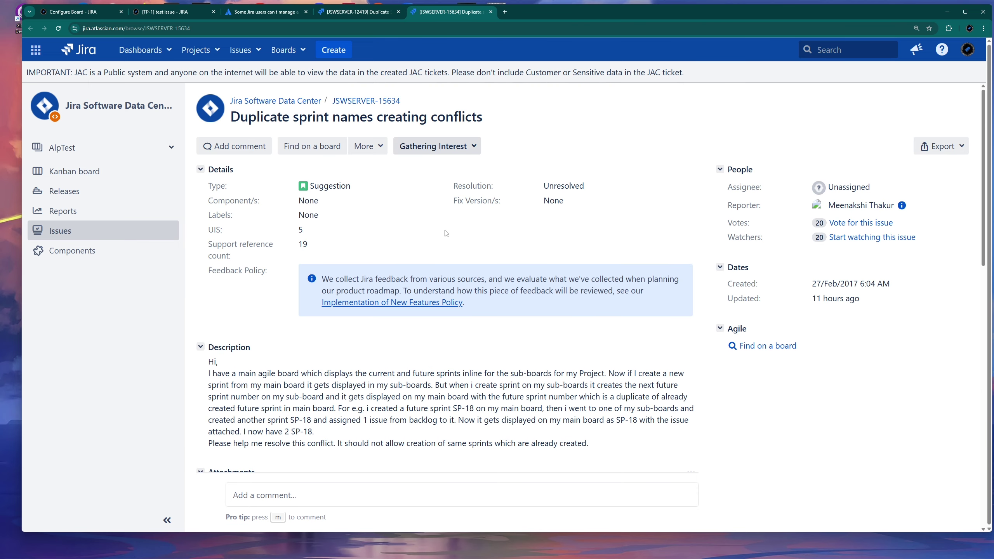
pyautogui.moveTo(231, 118); pyautogui.dragTo(503, 126)
pyautogui.click(505, 128)
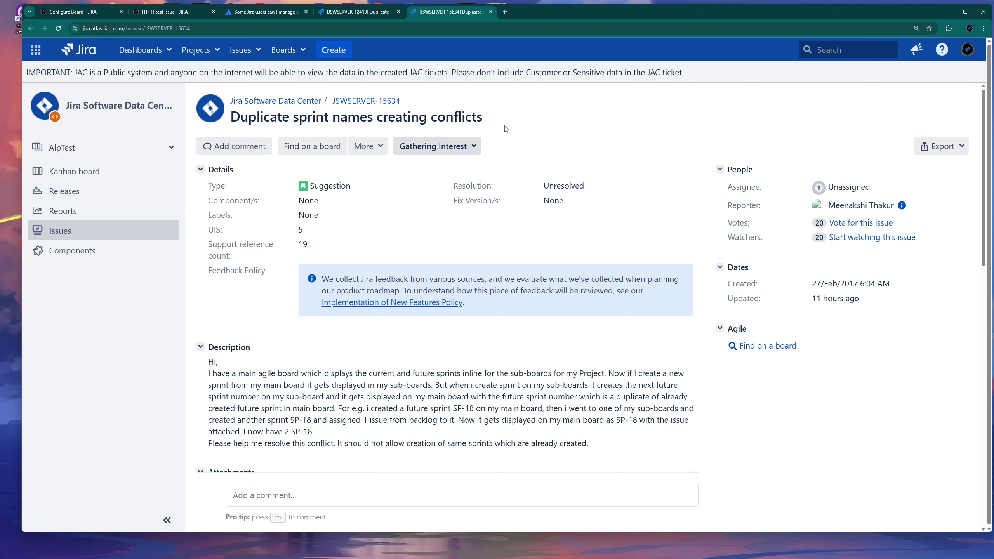